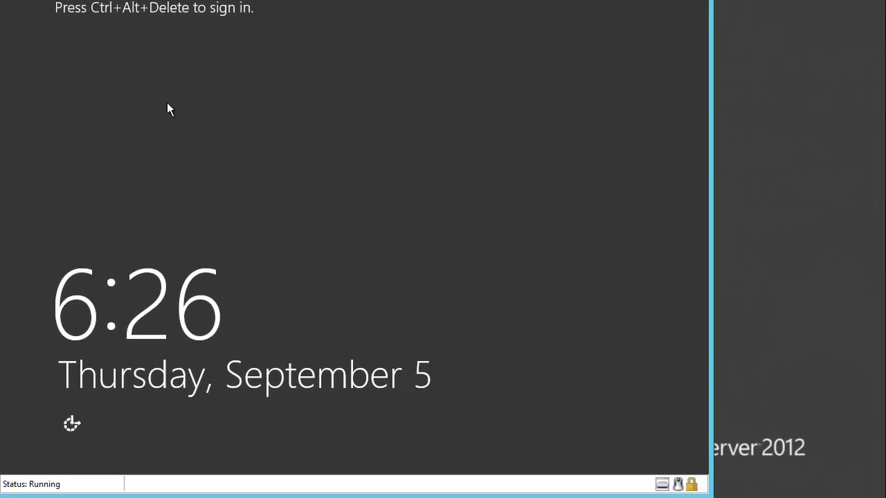
Step: Dismiss the lock screen with Ctrl+Alt+Del to reach the sign-in prompt
key(ctrl+alt+End)
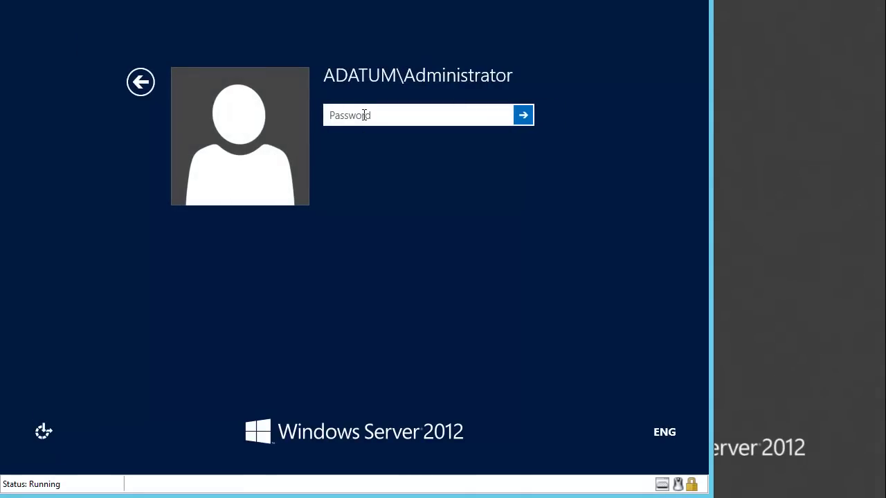
Step: Sign in as the domain administrator, entering the account password twice
key(Return)
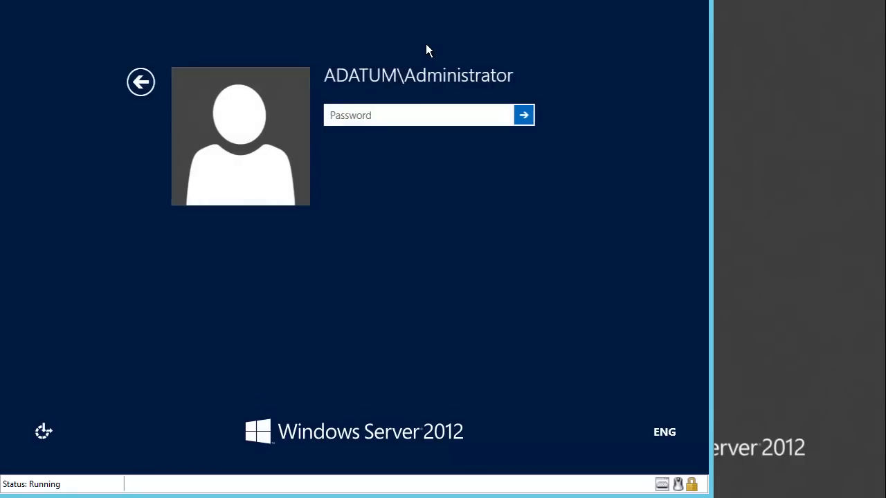
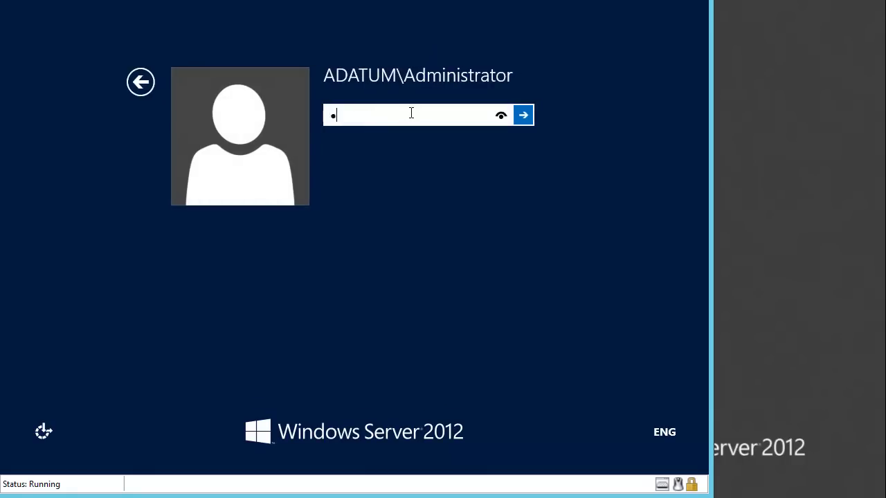
key(Return)
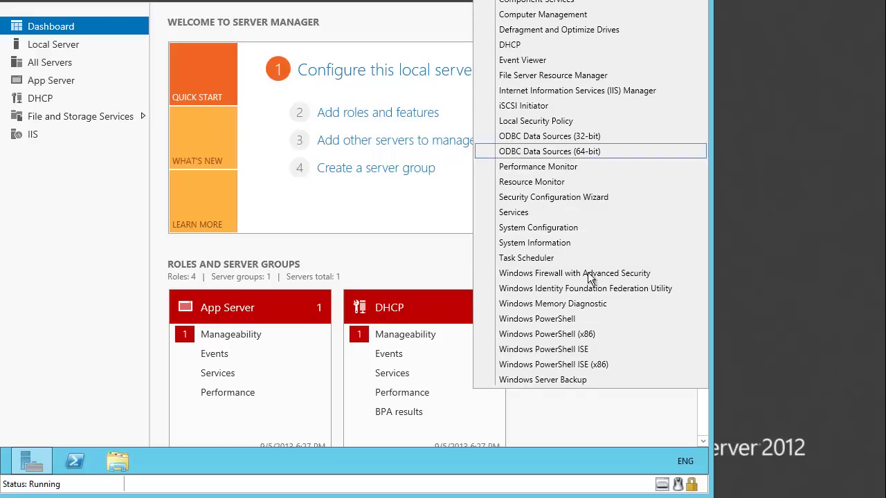
click(554, 385)
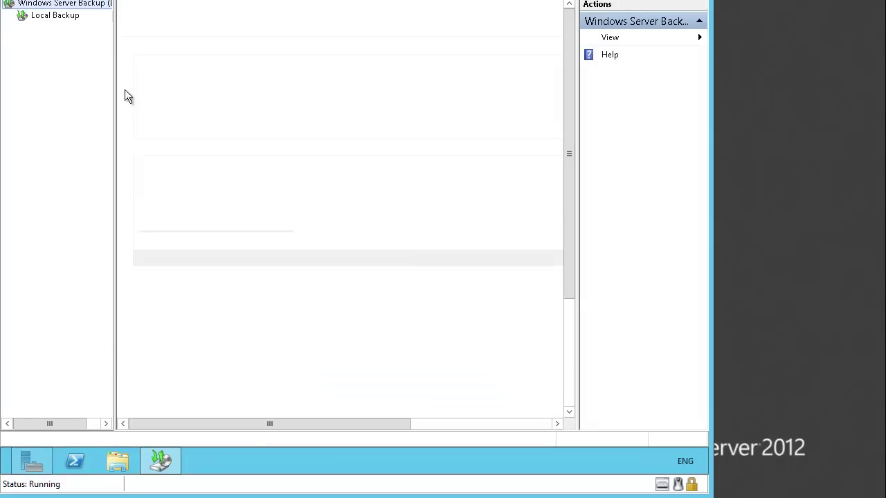
click(68, 20)
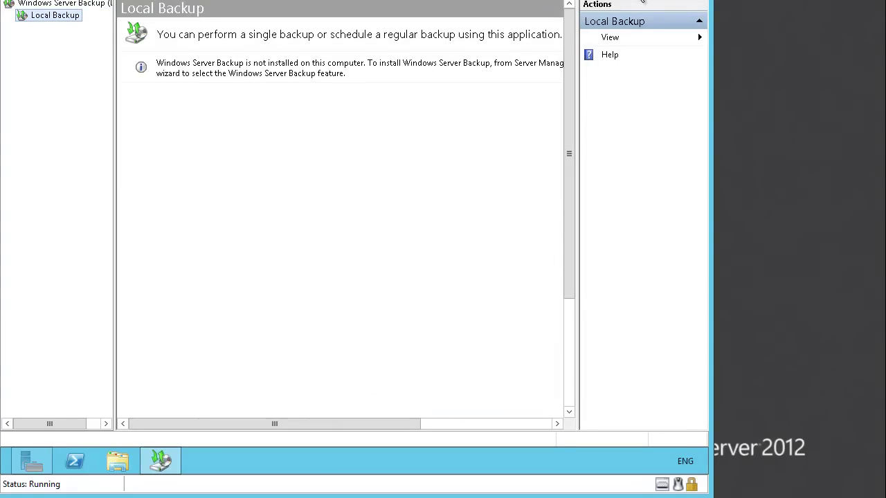
click(699, 0)
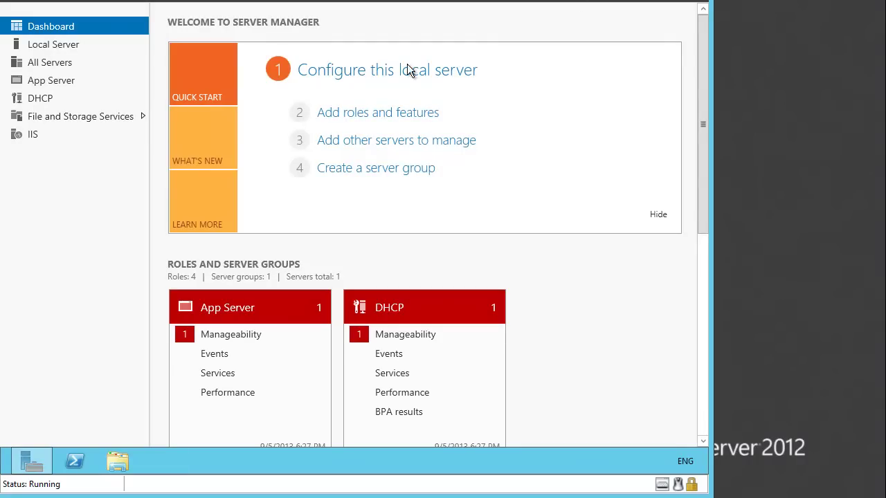
Step: Add the Windows Server Backup feature to LON-SVR1 with default wizard settings and install it
click(369, 118)
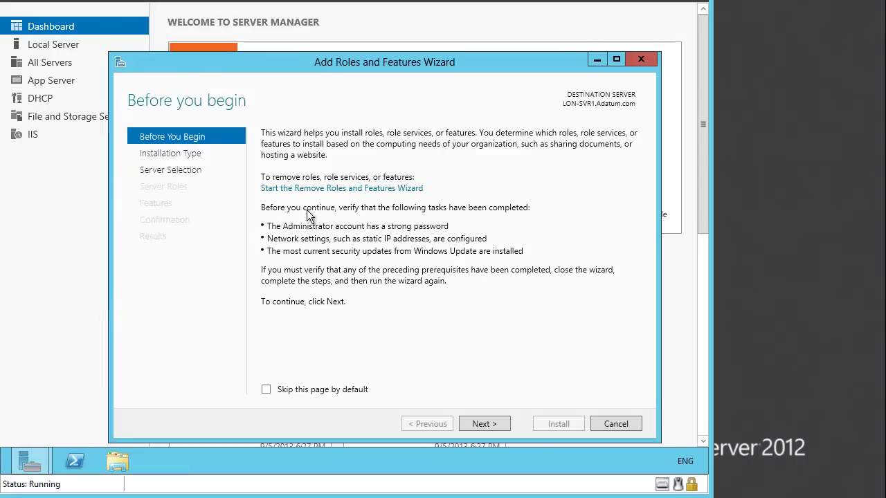
click(481, 426)
click(481, 424)
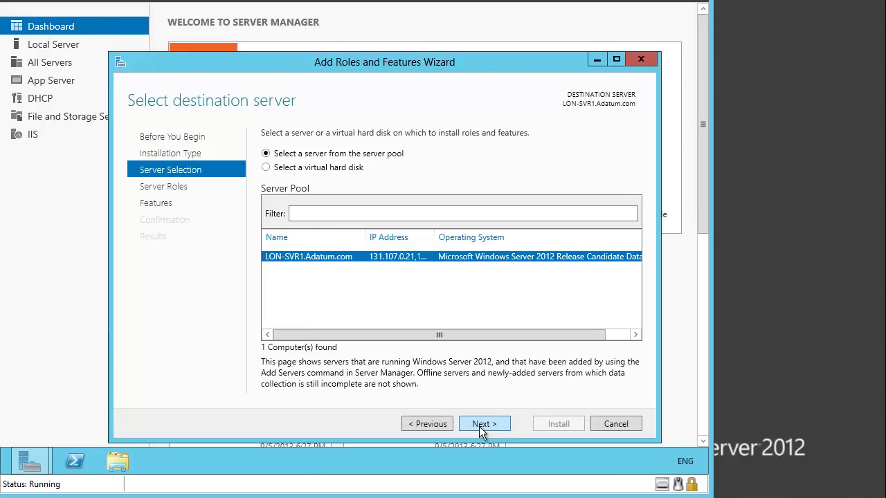
click(481, 425)
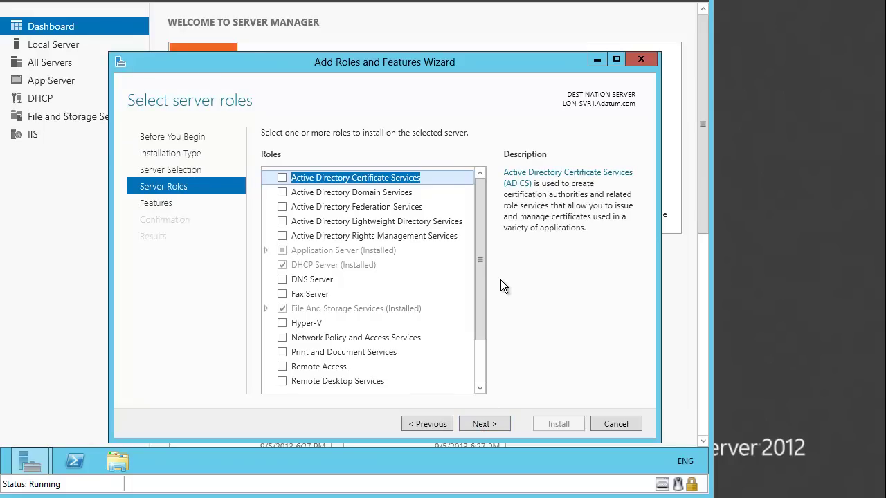
click(479, 423)
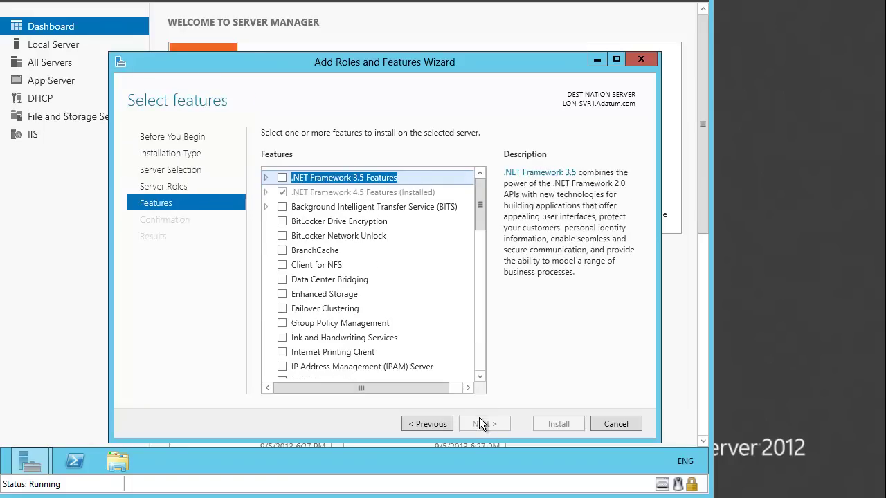
scroll(478, 361, down, 10)
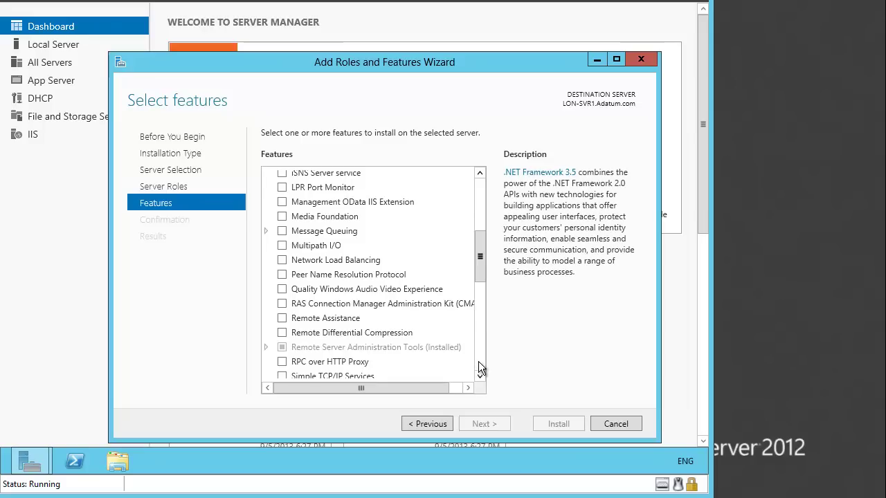
scroll(482, 328, down, 1)
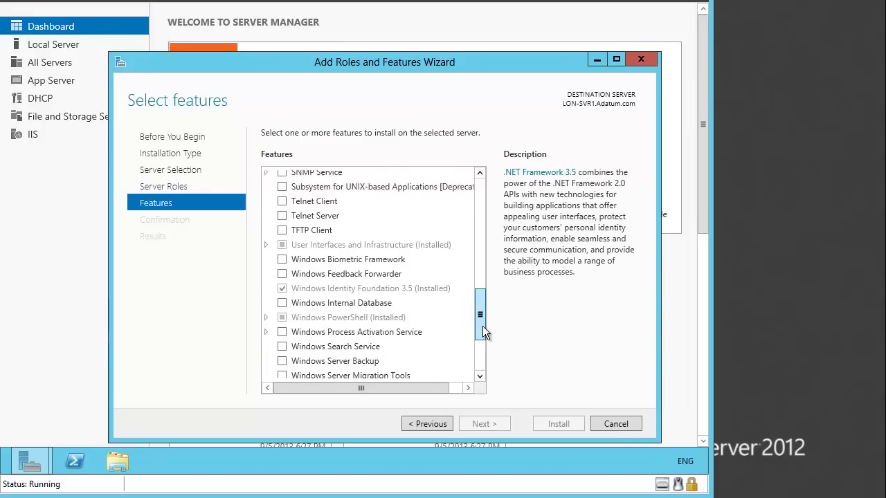
drag(482, 329, 482, 345)
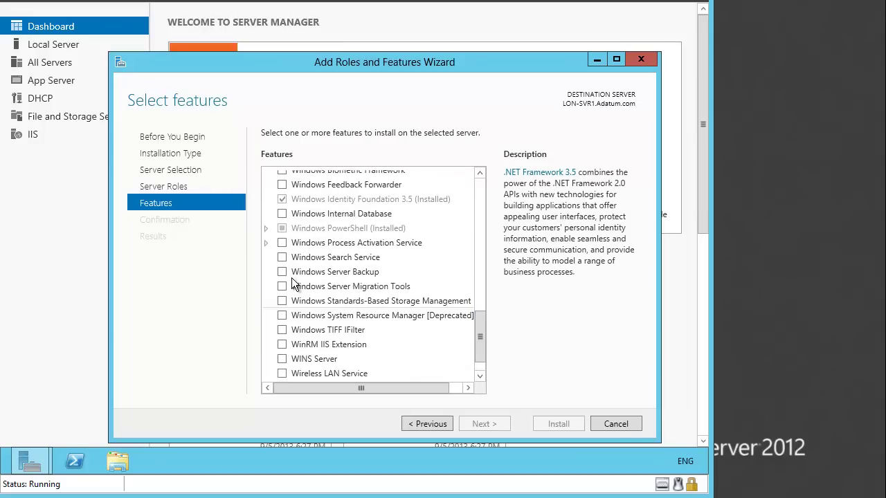
click(282, 272)
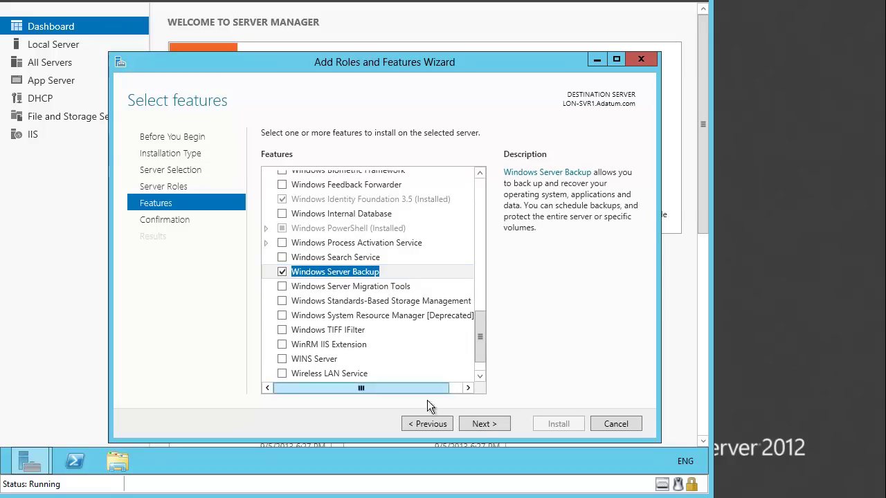
click(478, 425)
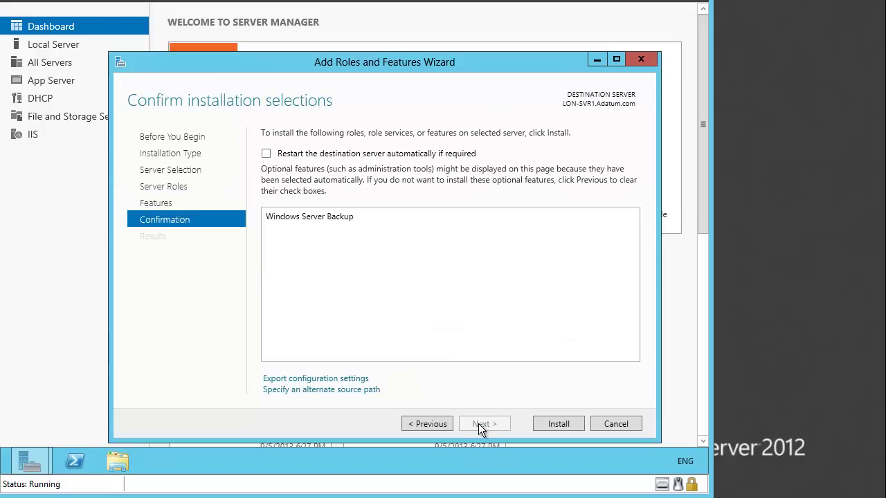
click(554, 423)
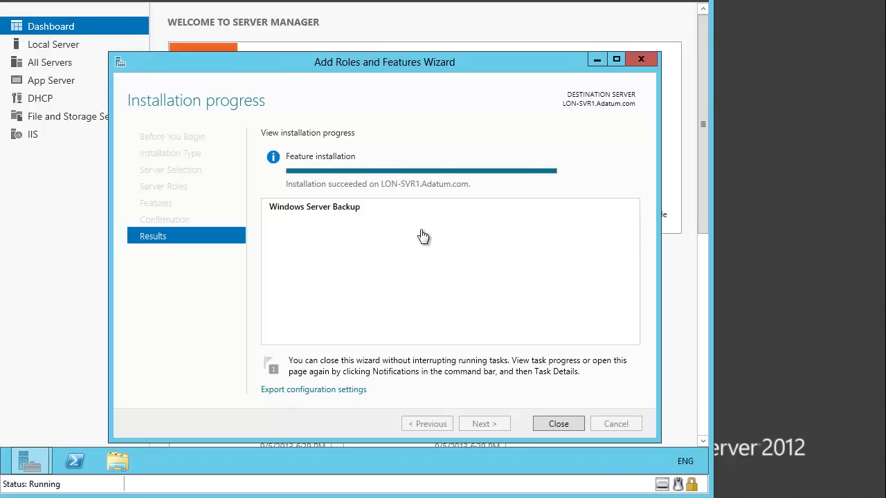
Step: Close the completed installation wizard and bring up the Tools menu
click(558, 424)
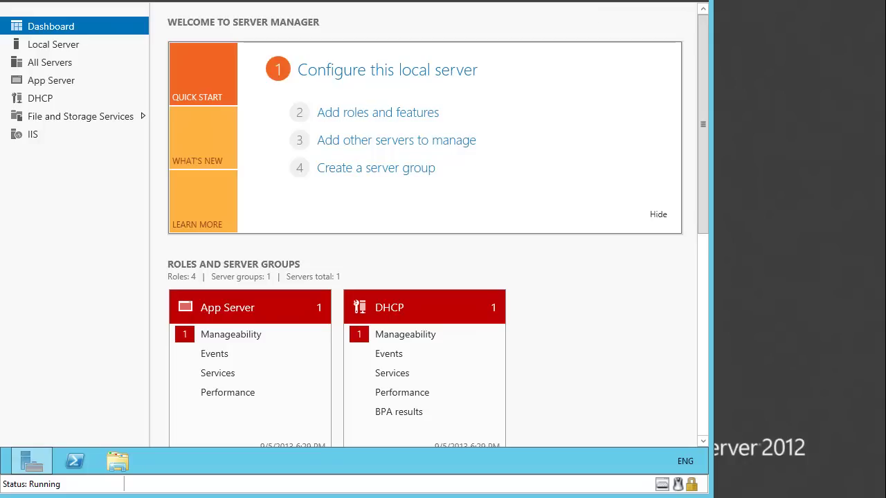
click(623, 0)
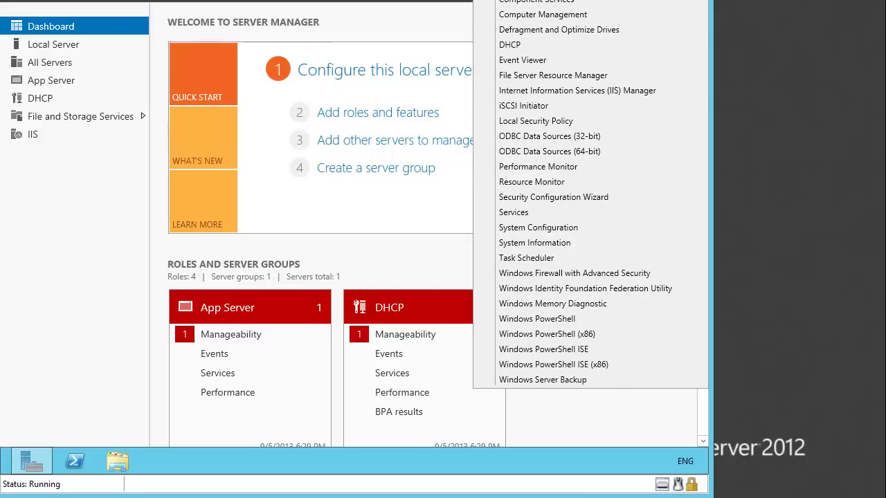
Step: Launch Windows Server Backup and start the Backup Schedule wizard from Local Backup
click(537, 379)
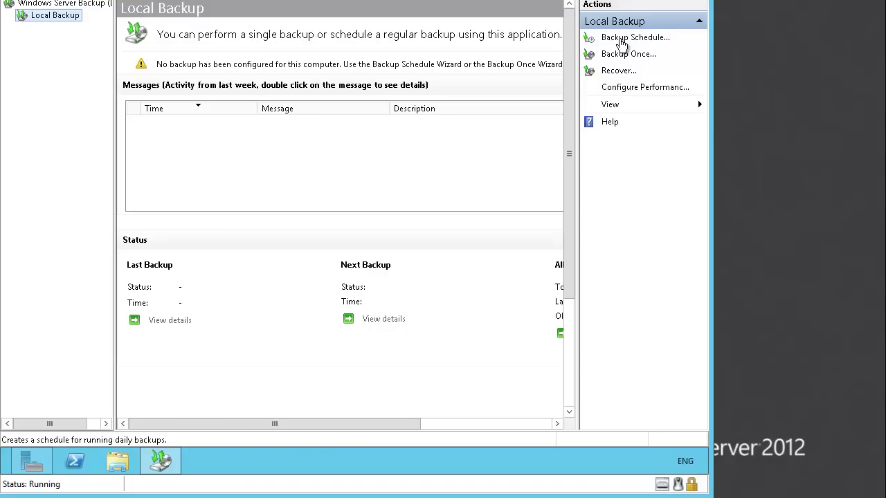
click(621, 40)
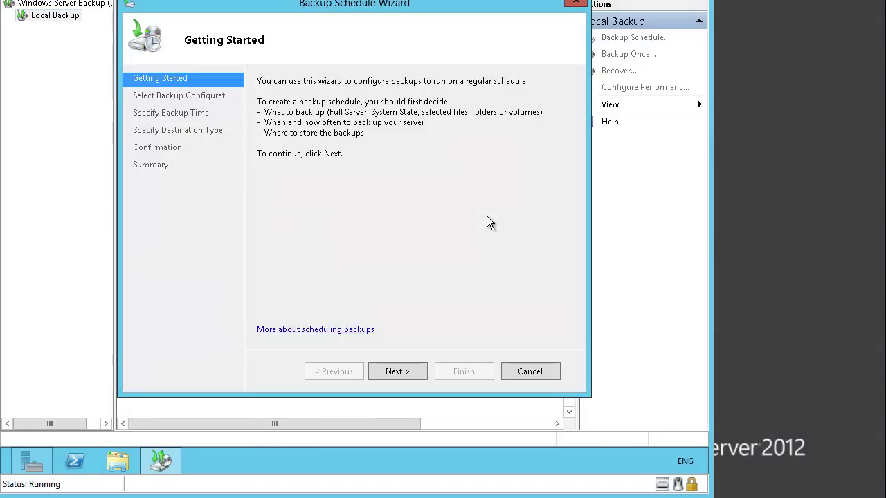
Step: Keep the Full server configuration and schedule the backup once daily at 1:00 AM
click(398, 372)
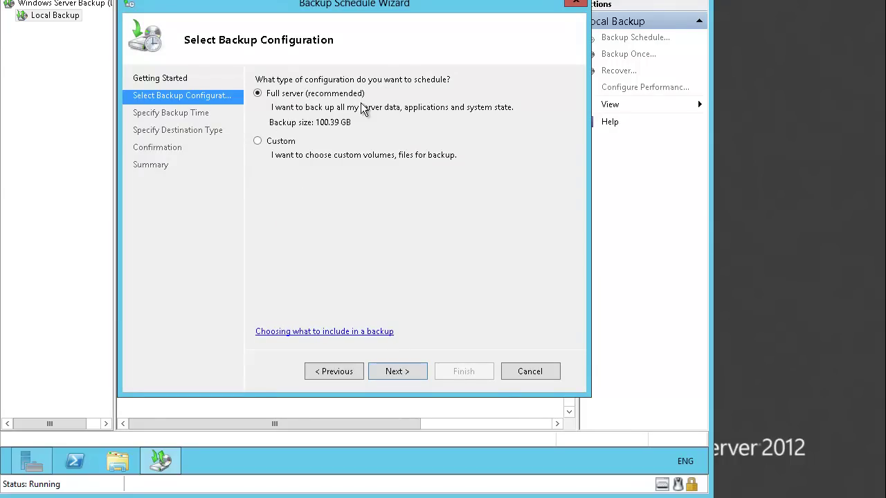
click(417, 373)
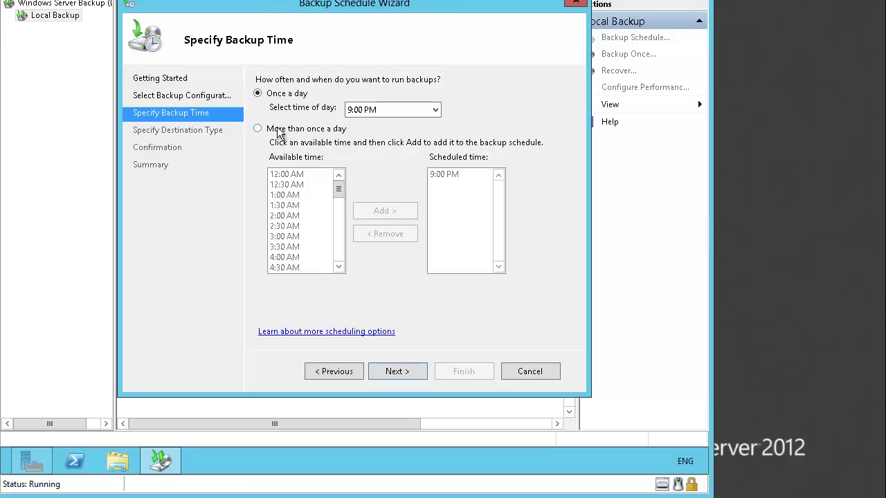
click(436, 111)
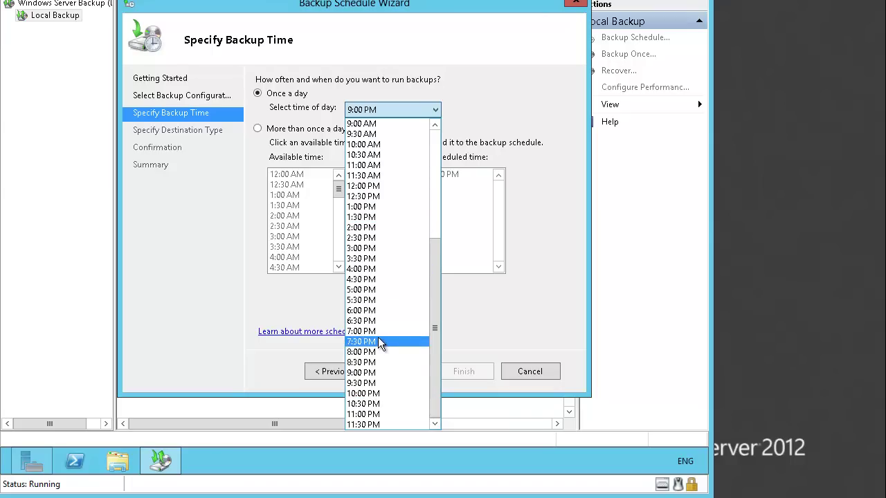
scroll(382, 343, up, 5)
scroll(381, 342, up, 1)
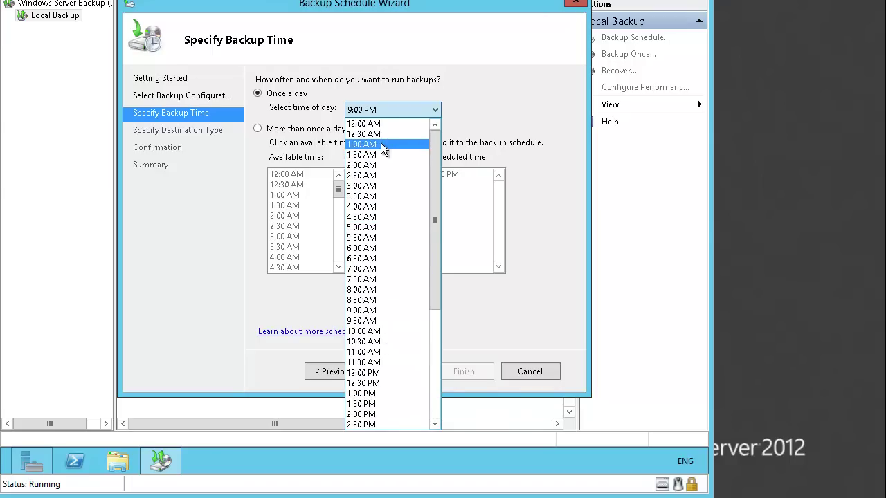
click(380, 144)
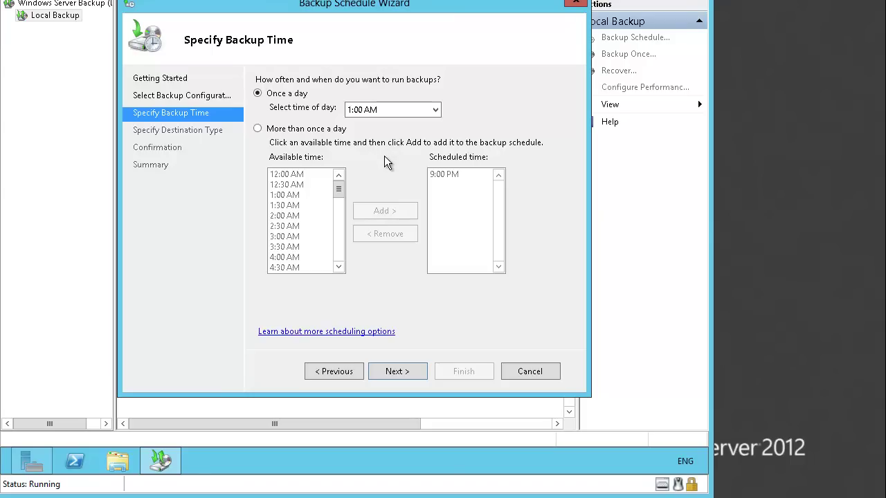
click(406, 371)
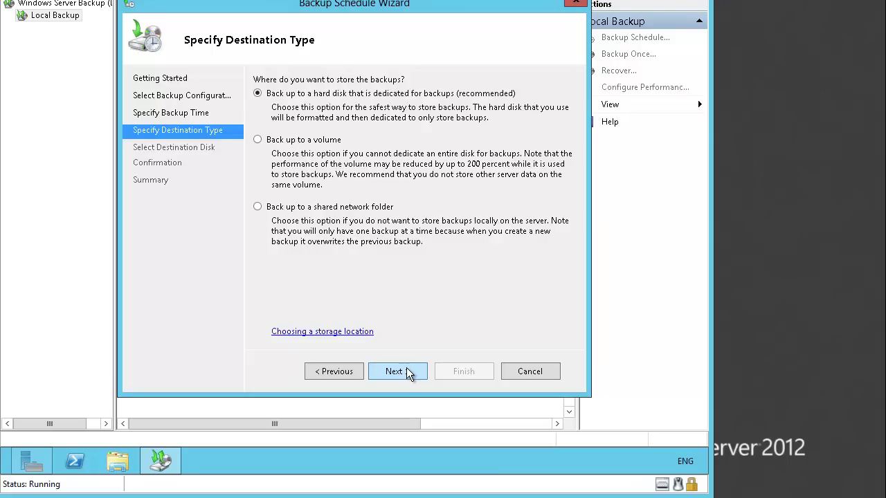
Step: Choose a shared network folder destination, accept the warning, and enter \\LON-DC1\Backup
click(315, 209)
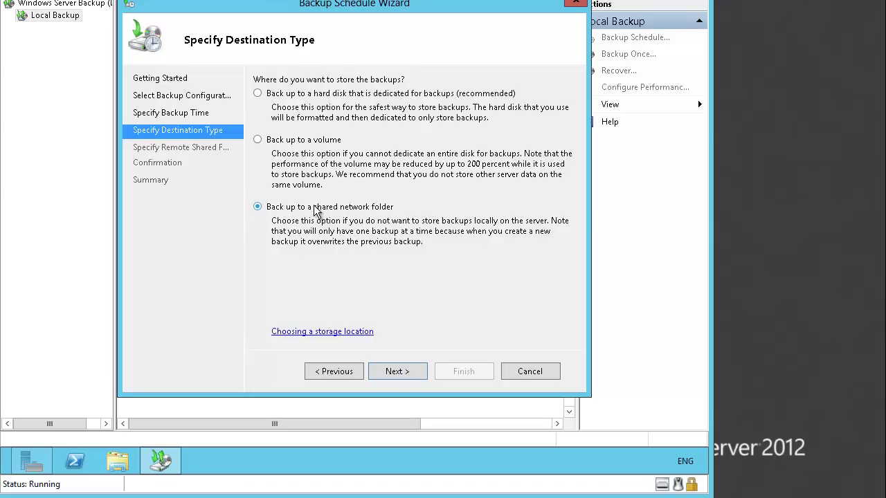
click(410, 369)
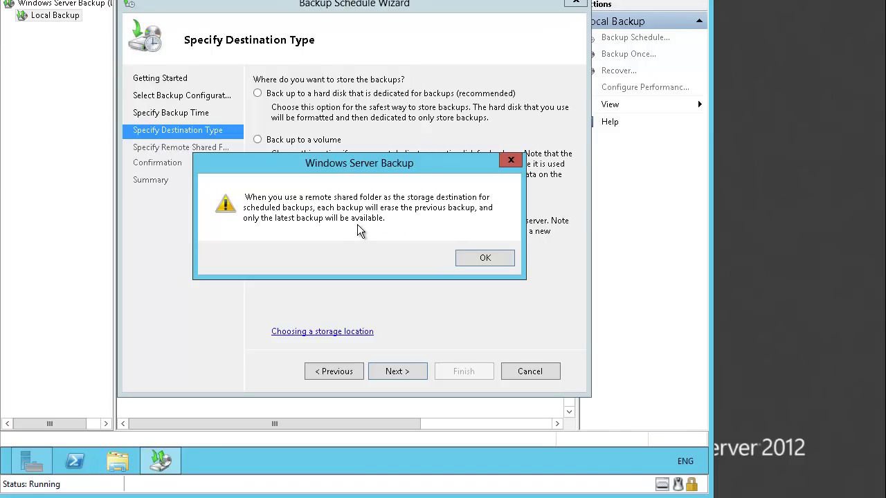
click(476, 258)
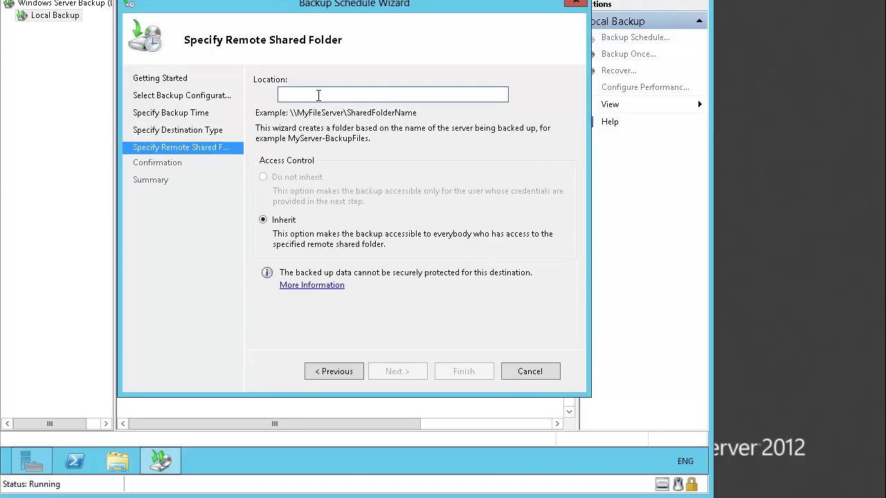
text(\\)
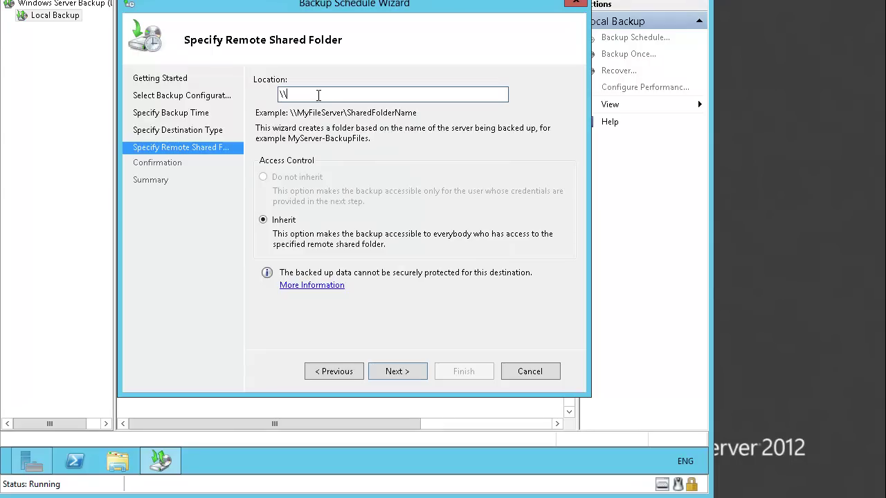
text(LON-DC1\Back)
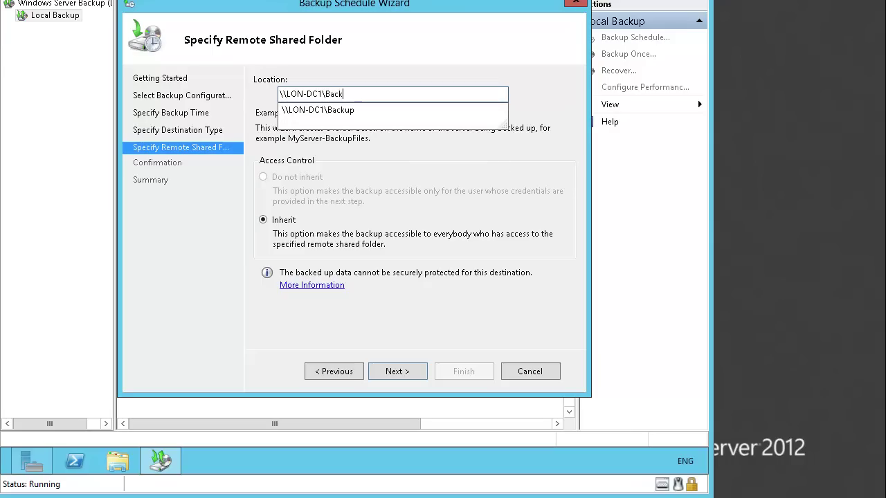
text(up)
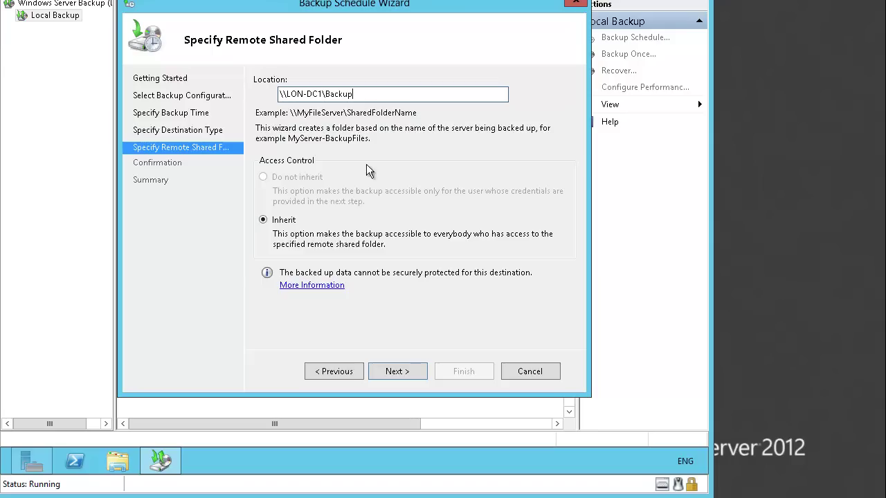
Step: Register the schedule with the Administrator user name and its password
click(396, 371)
click(394, 208)
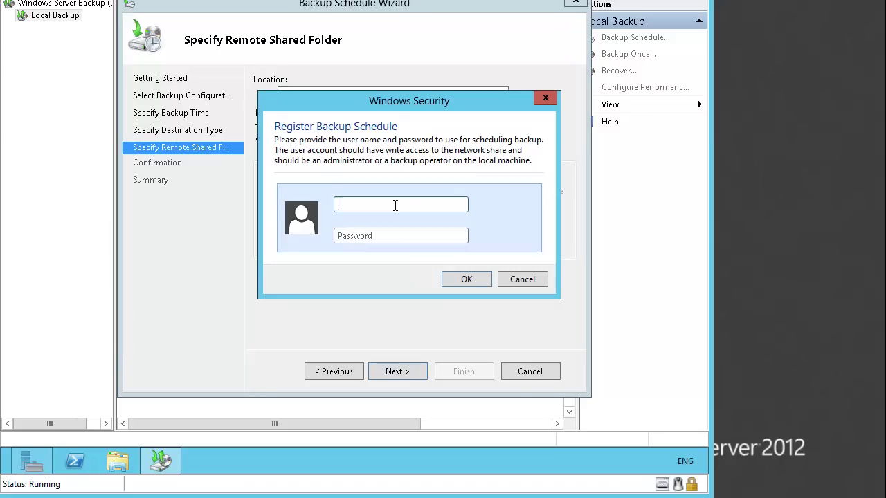
text(Administrator)
key(Tab)
text(P)
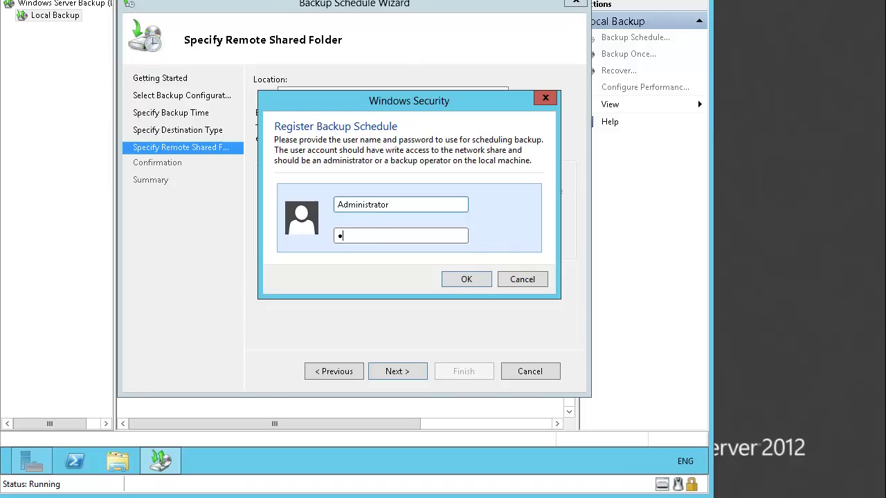
text(a$$w0rd)
click(467, 279)
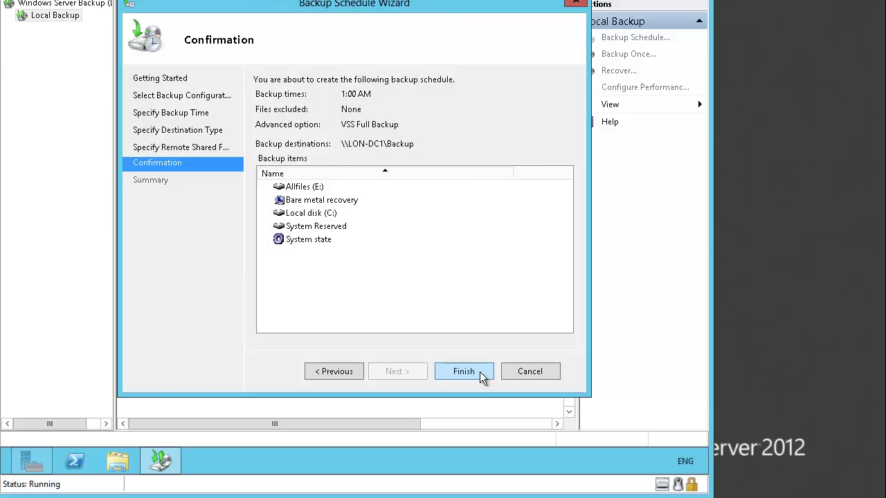
Step: Finish the wizard to create the 1:00 AM schedule, then close the summary
click(480, 372)
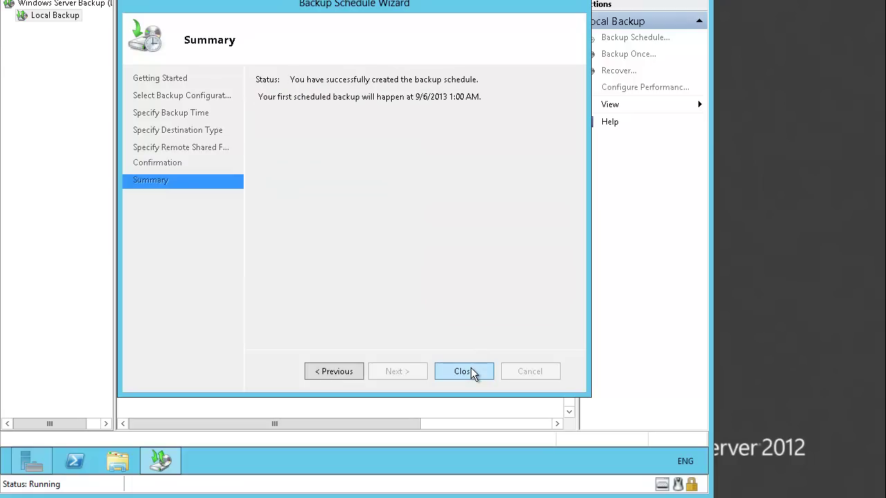
click(471, 371)
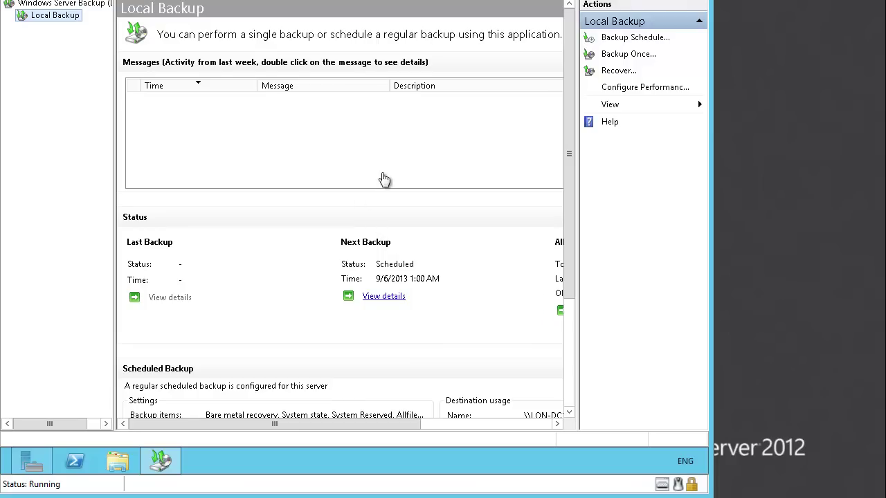
Step: Start a Backup Once with different options and pick the Custom configuration
click(628, 56)
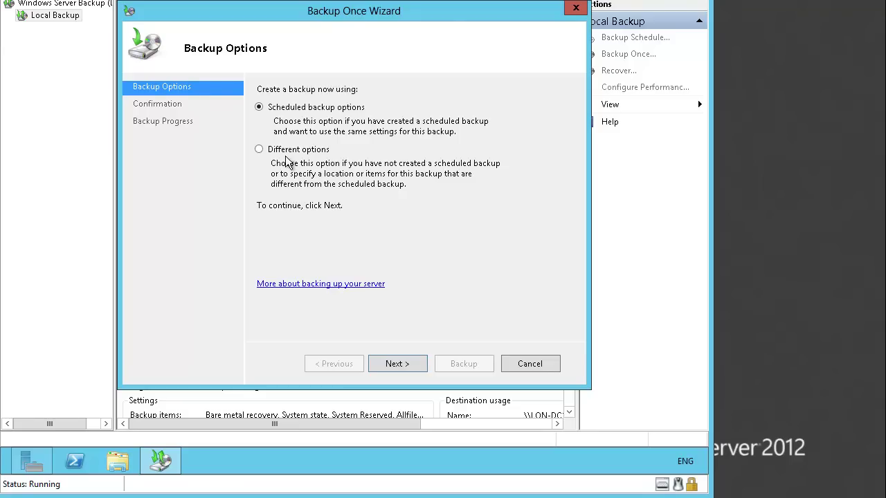
click(285, 151)
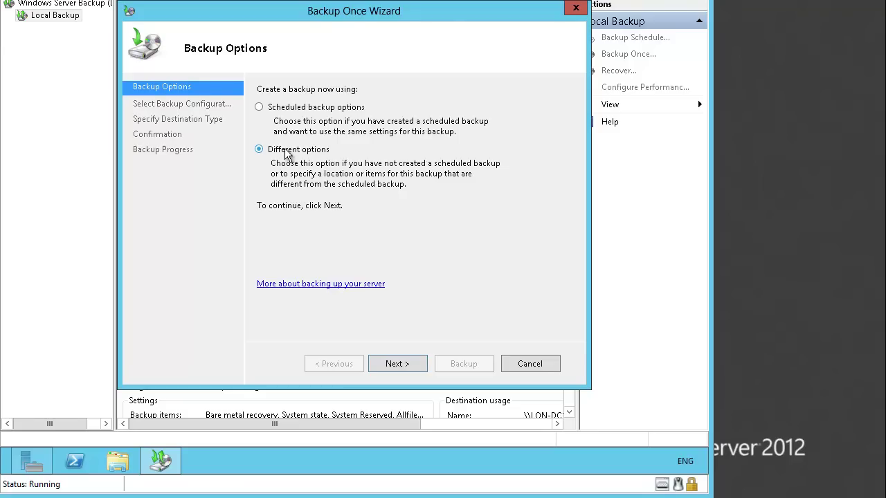
click(418, 363)
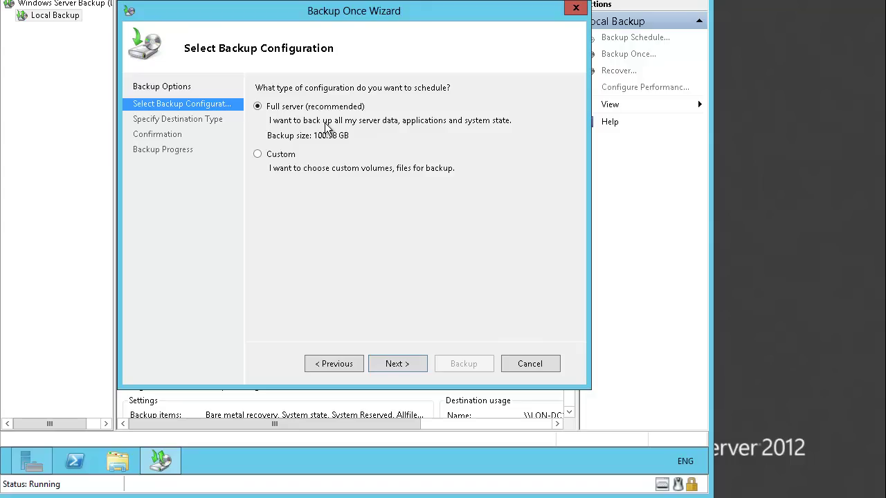
click(285, 157)
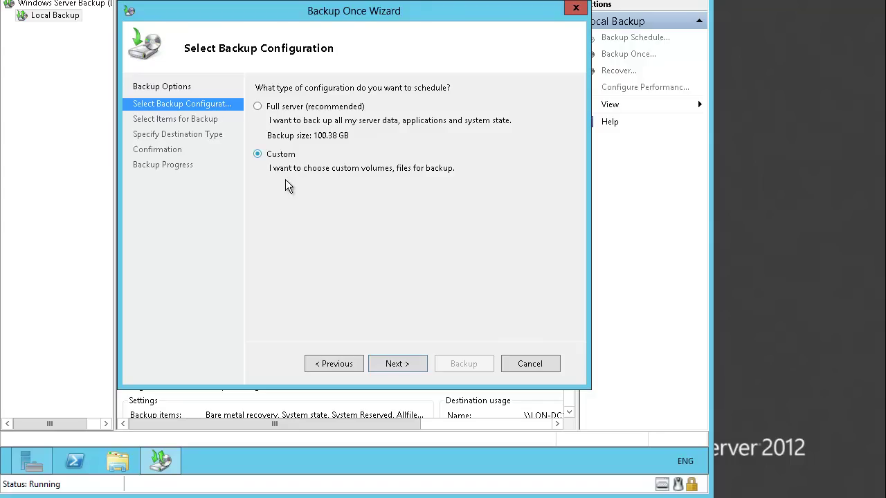
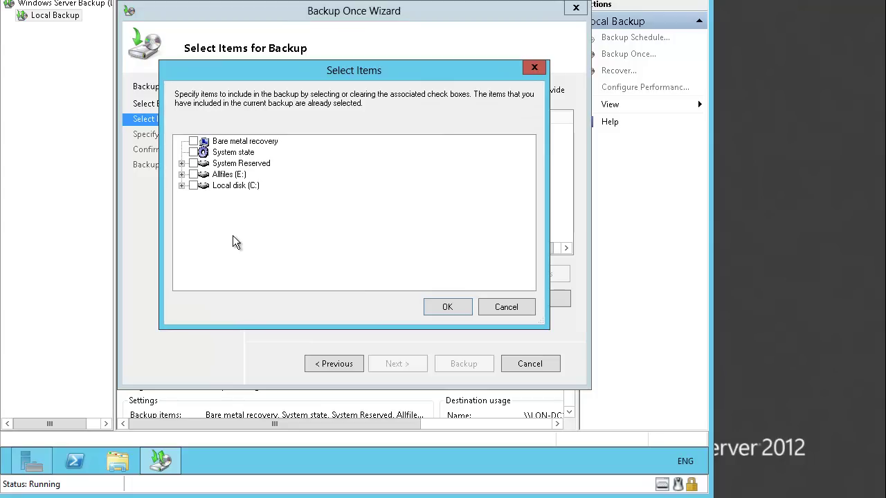
Step: Select only the Financial Data folder on Local disk (C:) as the backup item and continue
click(181, 175)
click(181, 174)
click(182, 185)
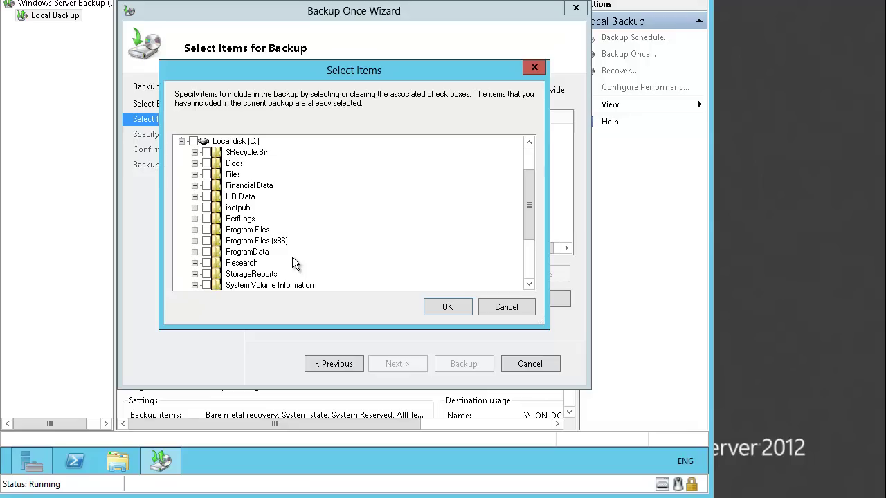
click(206, 185)
click(450, 305)
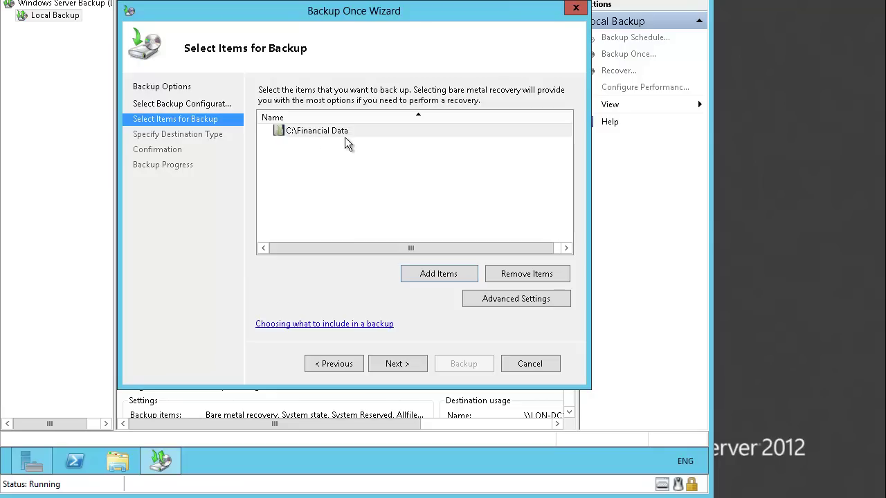
click(411, 360)
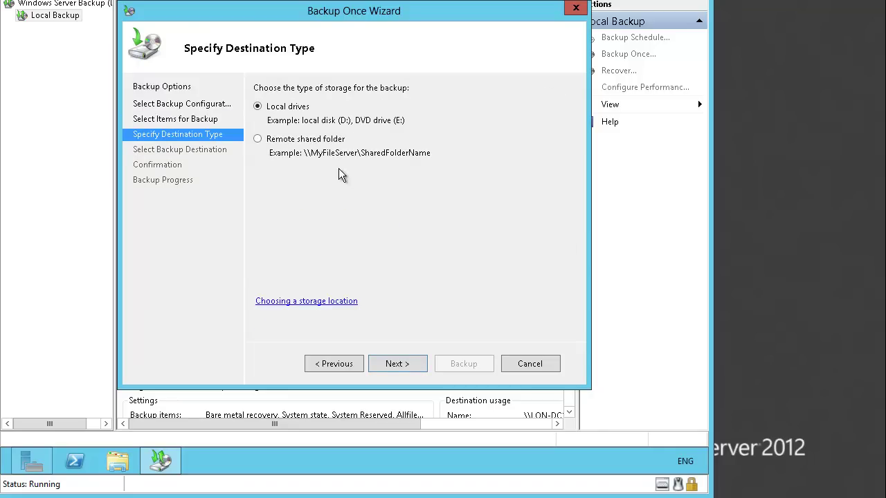
Step: Choose Remote shared folder as the destination and enter \\LON-DC1\Backup as its location
click(257, 139)
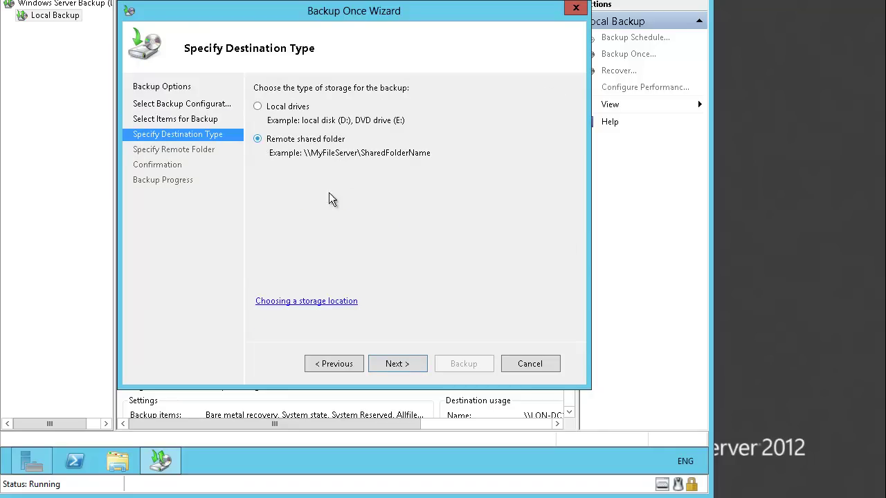
click(412, 365)
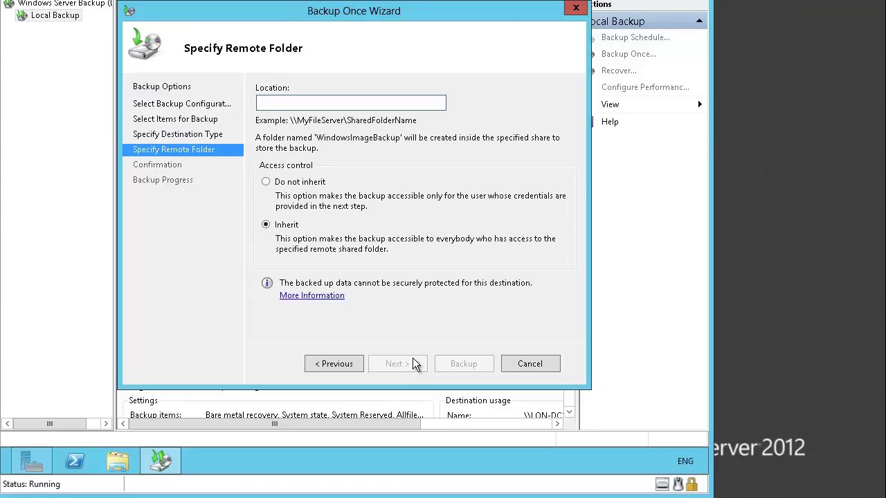
text(\\)
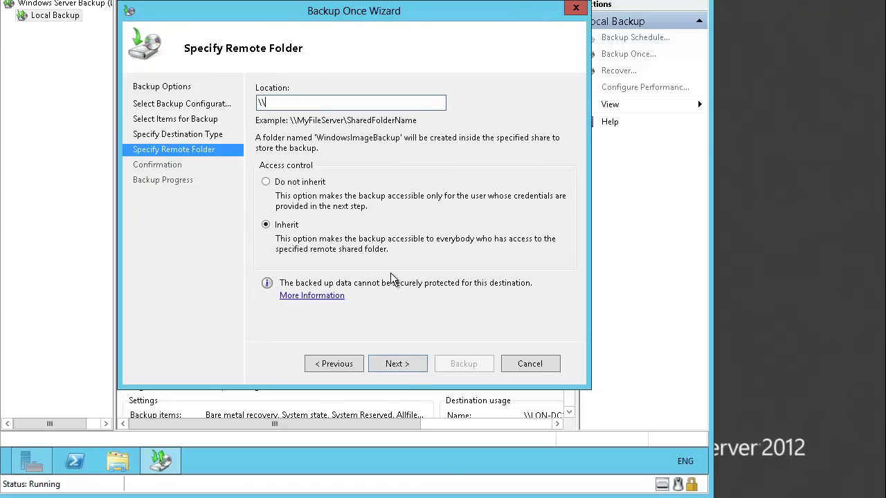
text(LON-DC1\)
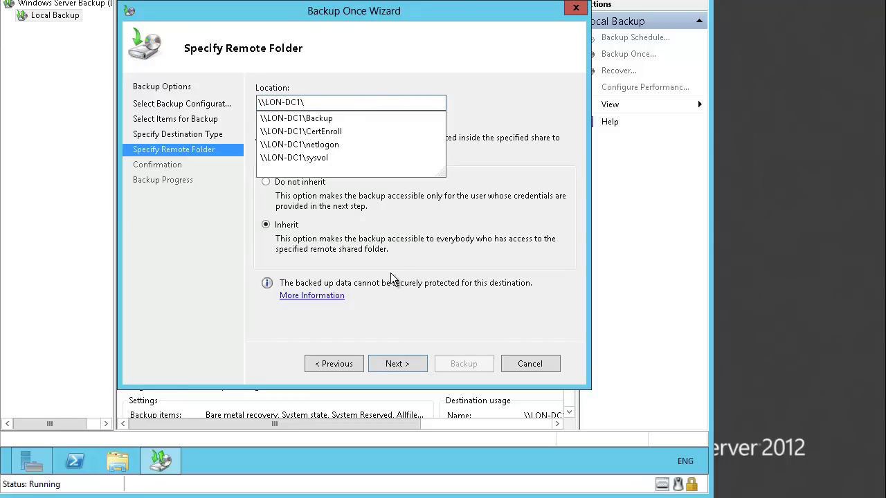
text(Backup)
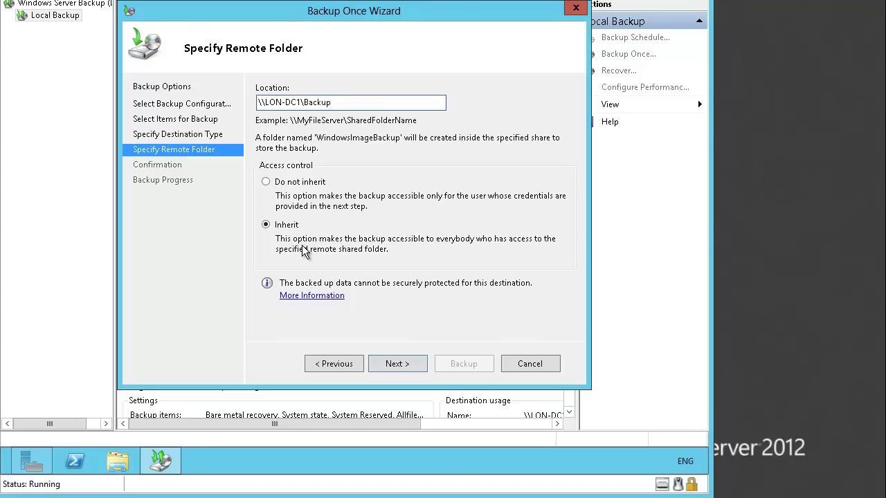
Step: Confirm and run the one-time backup, then close the wizard once it shows Completed
click(400, 365)
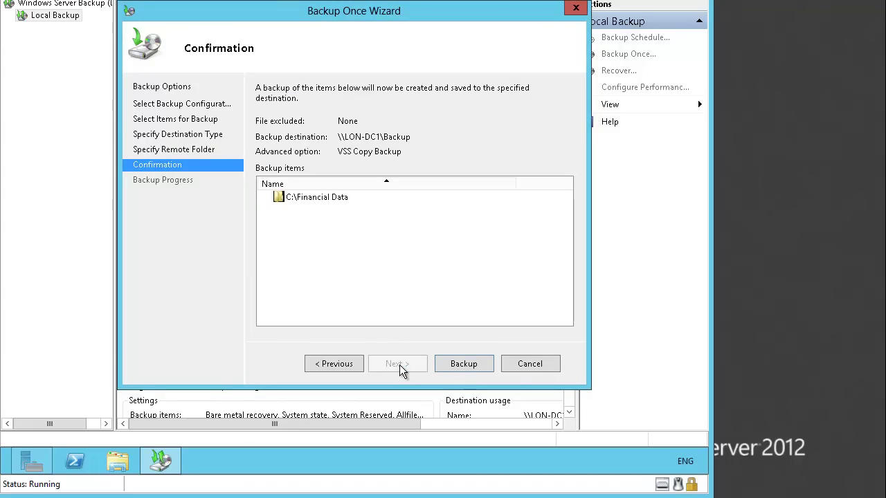
click(459, 363)
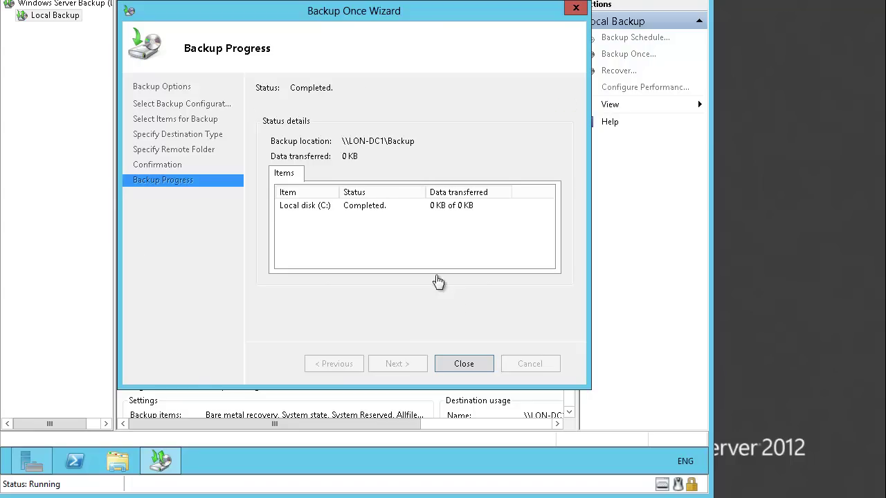
click(462, 364)
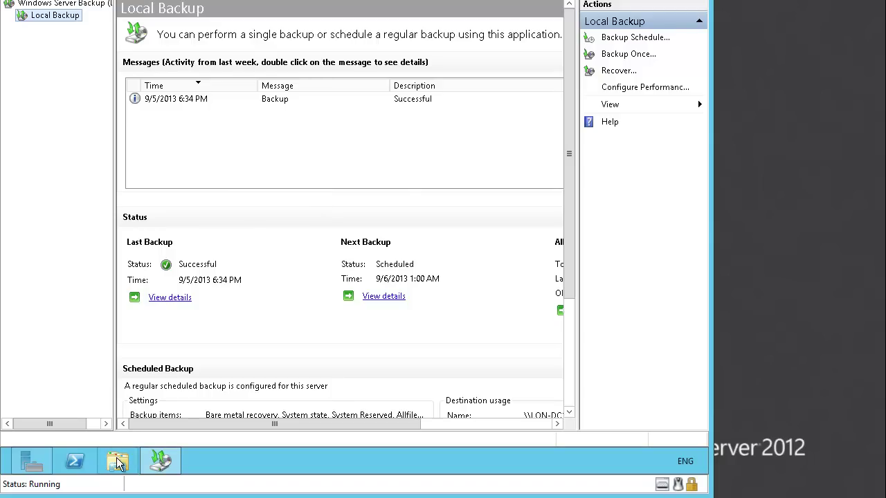
Step: Open File Explorer with Win+E
key(super+e)
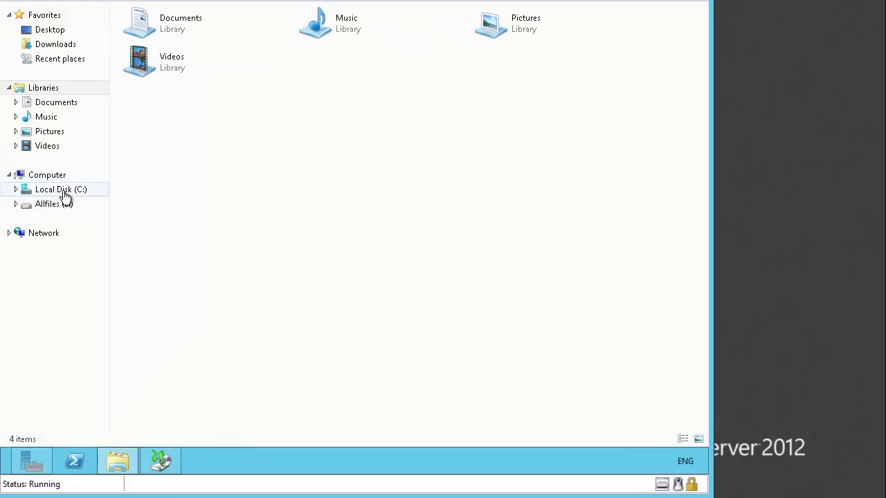
Step: Delete the Financial Data folder from Local Disk (C:) and switch back to Windows Server Backup
click(62, 191)
click(157, 62)
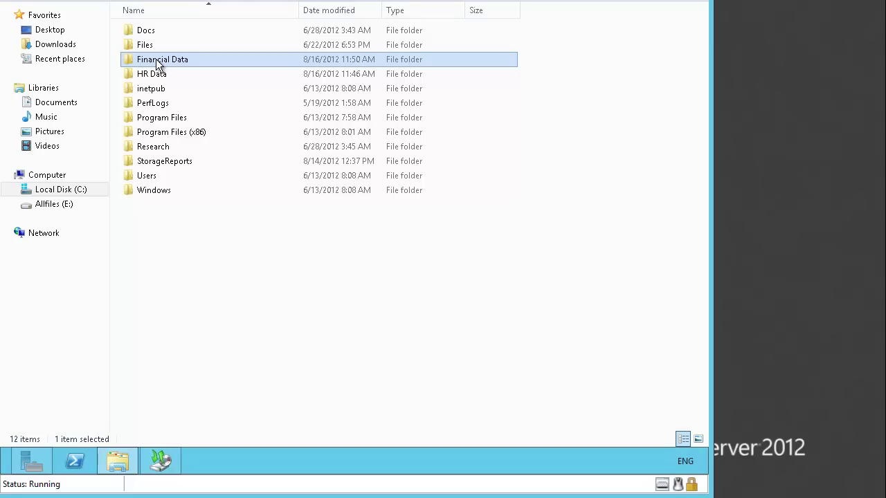
right_click(156, 61)
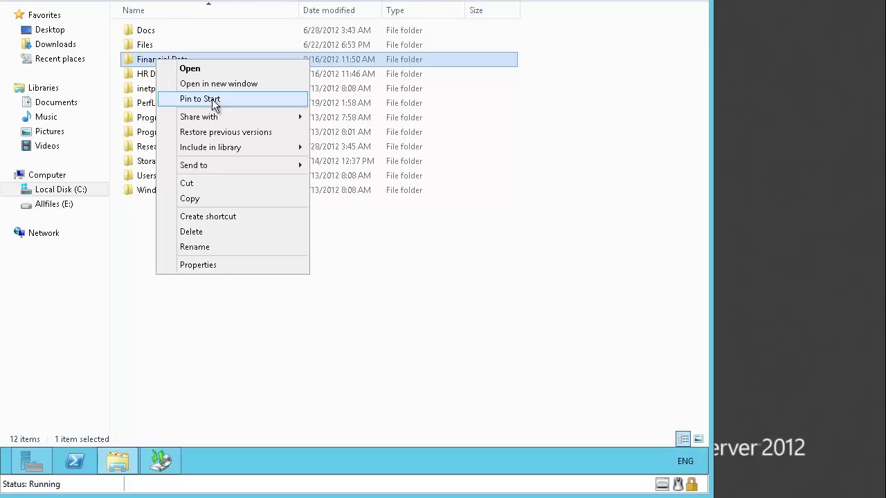
click(212, 233)
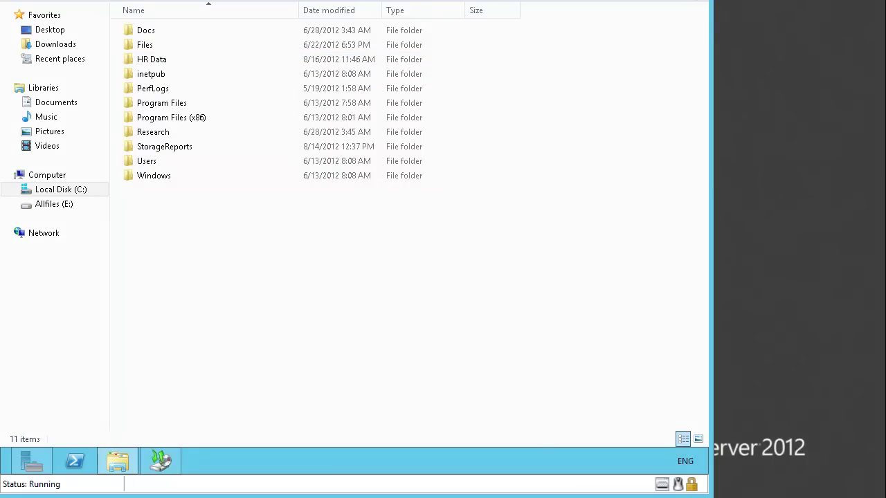
key(alt+Tab)
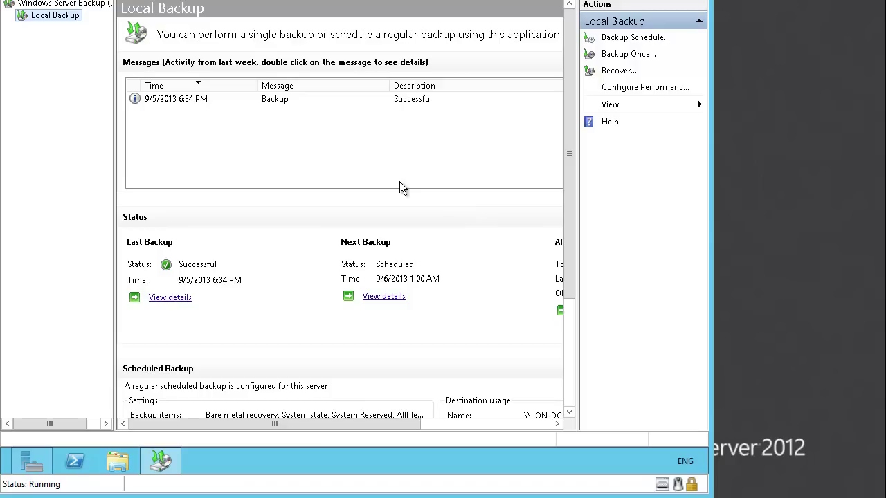
Step: Start a recovery from a backup stored on another location, choosing Remote shared folder
click(619, 71)
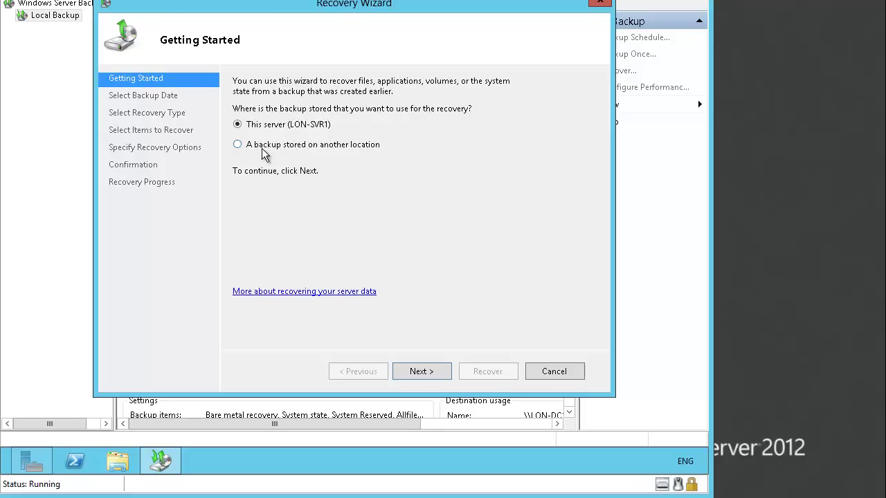
click(263, 150)
click(434, 372)
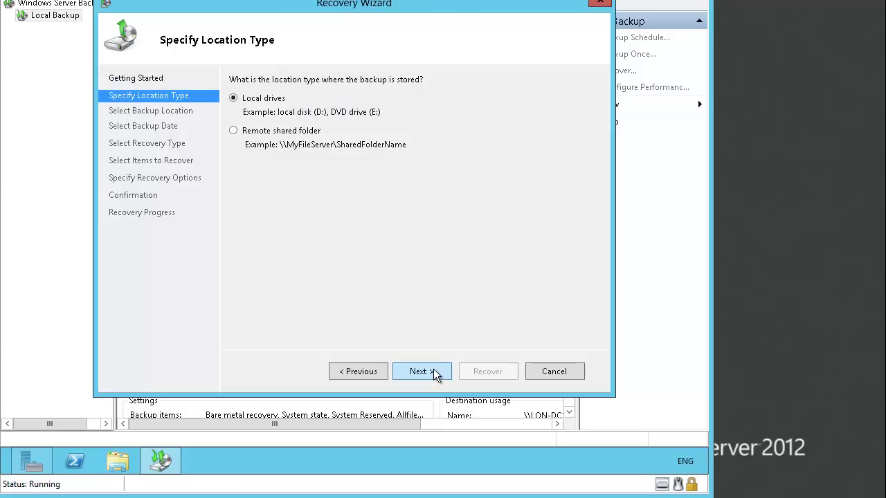
click(246, 131)
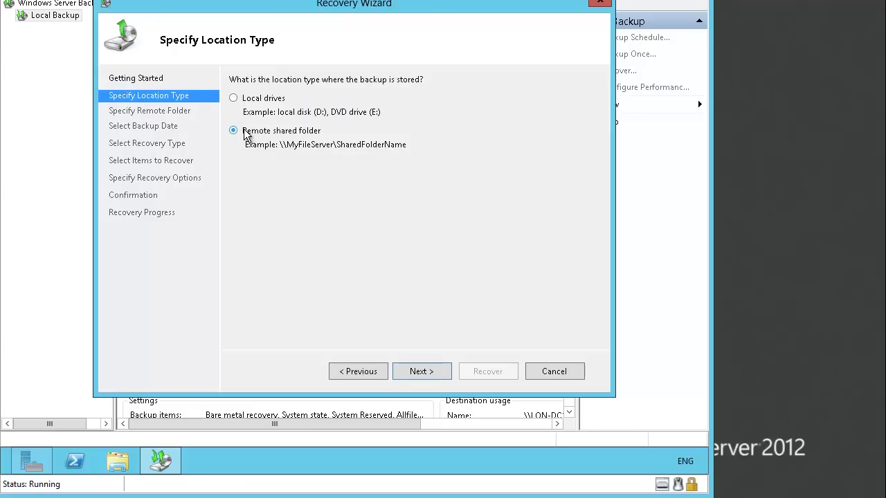
click(417, 367)
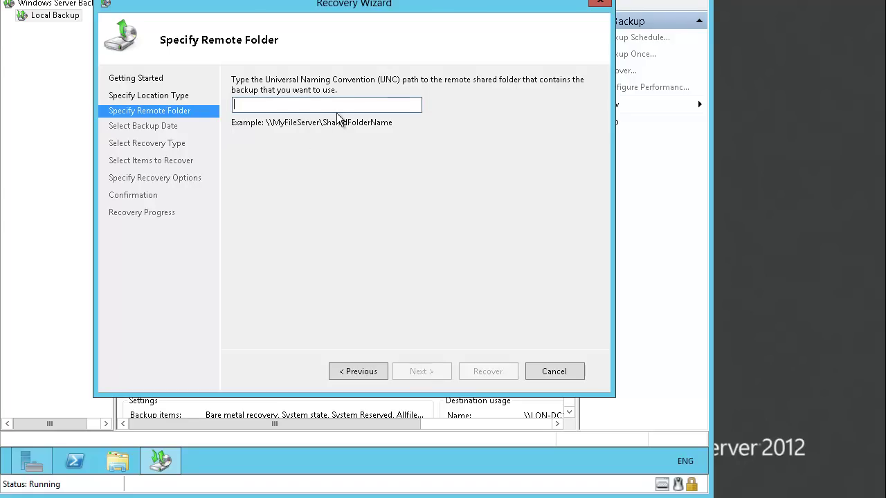
Step: Enter \\LON-DC1\Backup as the shared folder path to load its backups
text(\LON-CD)
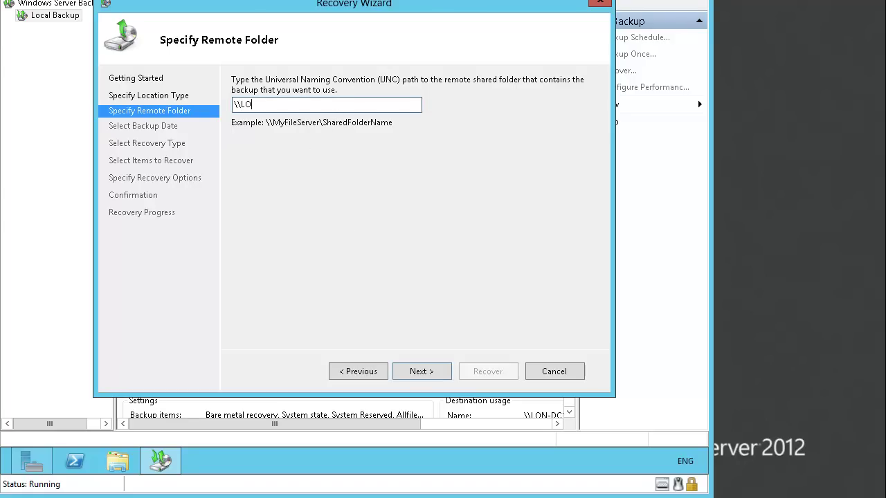
key(BackSpace)
key(BackSpace)
text(DC1)
text(\Ba)
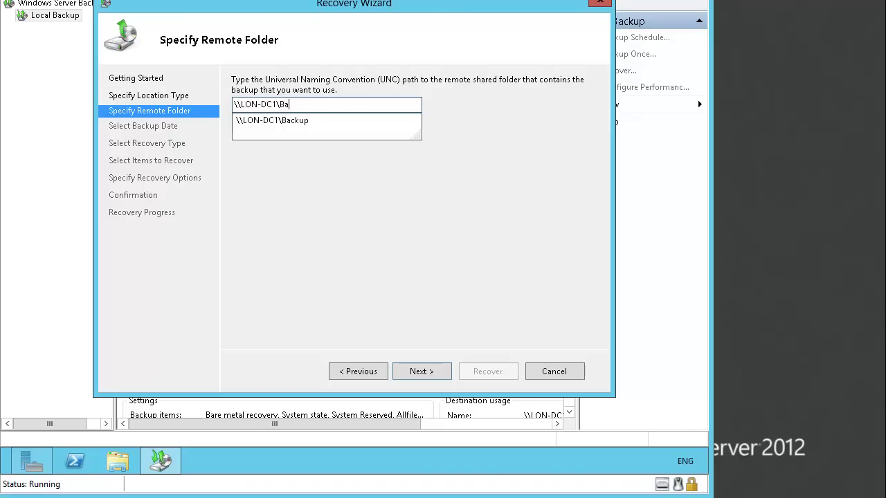
text(ckup)
click(339, 119)
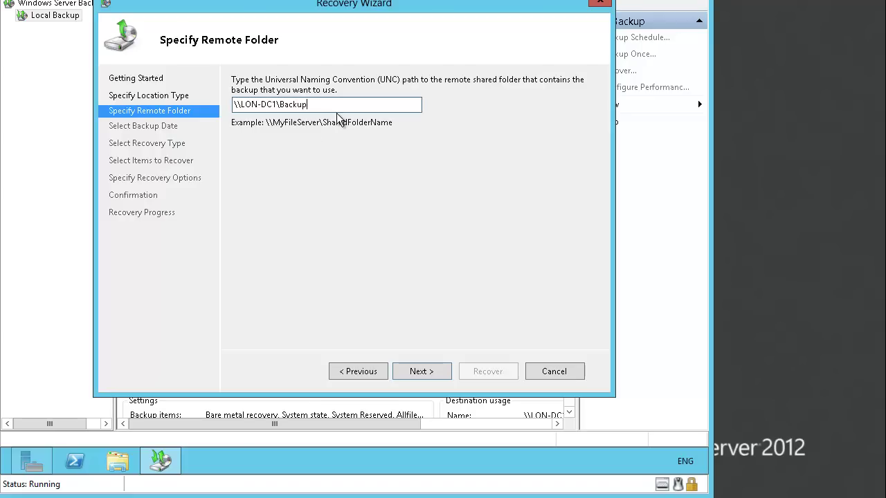
click(426, 366)
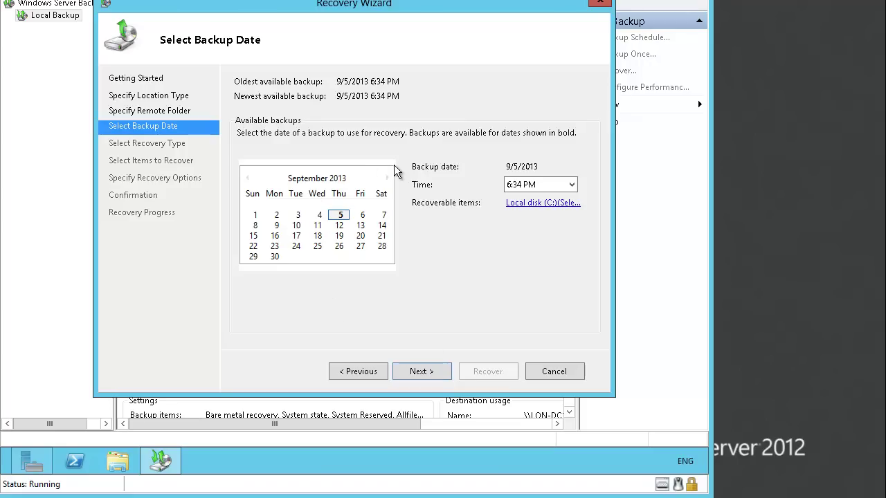
Step: Pick the September 5 backup and keep Files and folders as the recovery type
click(339, 215)
click(431, 372)
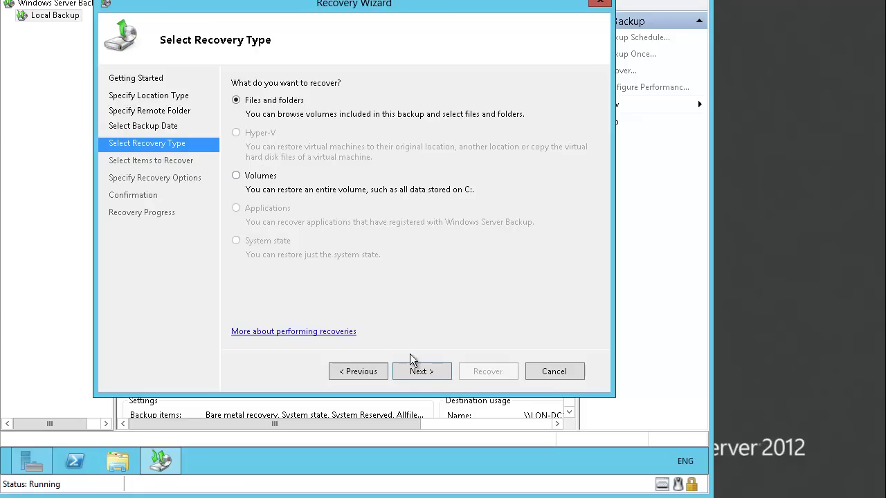
click(427, 376)
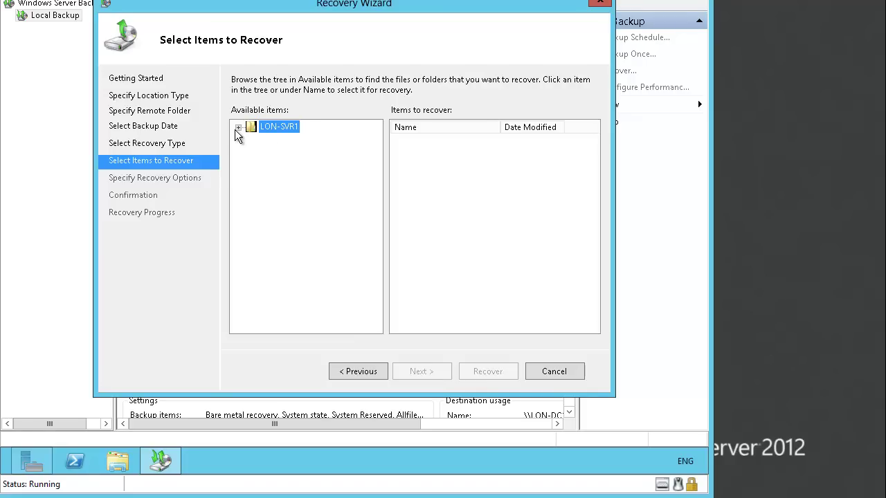
Step: Select Financial Data under LON-SVR1 > Local disk (C:) as the item to recover
click(238, 129)
click(251, 139)
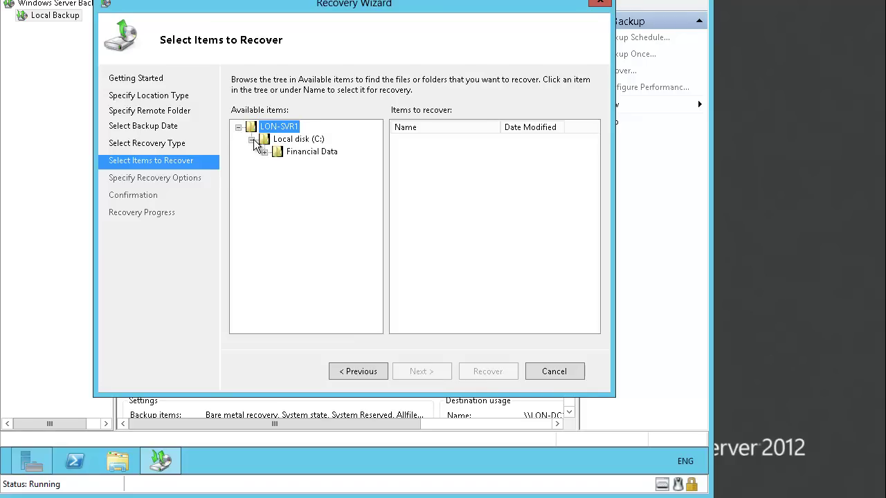
click(296, 154)
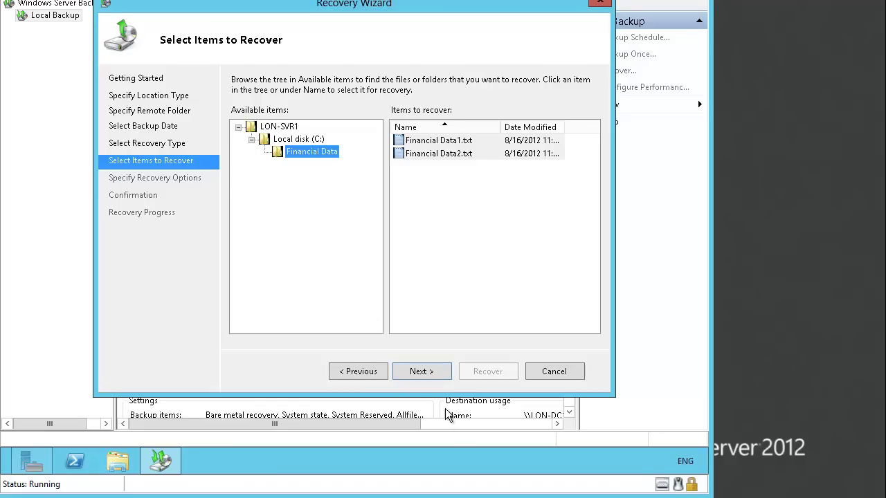
click(431, 375)
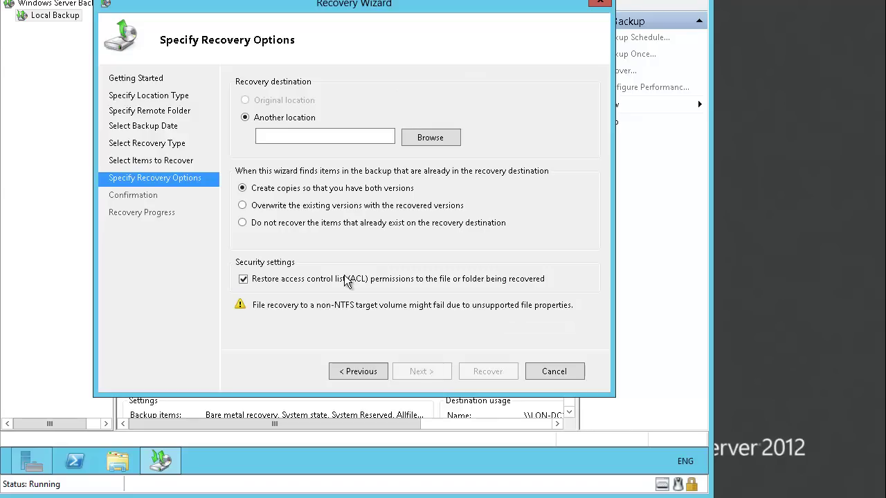
Step: Set C:\ as the recovery destination, run the recovery, and close the completed wizard
click(281, 131)
click(358, 136)
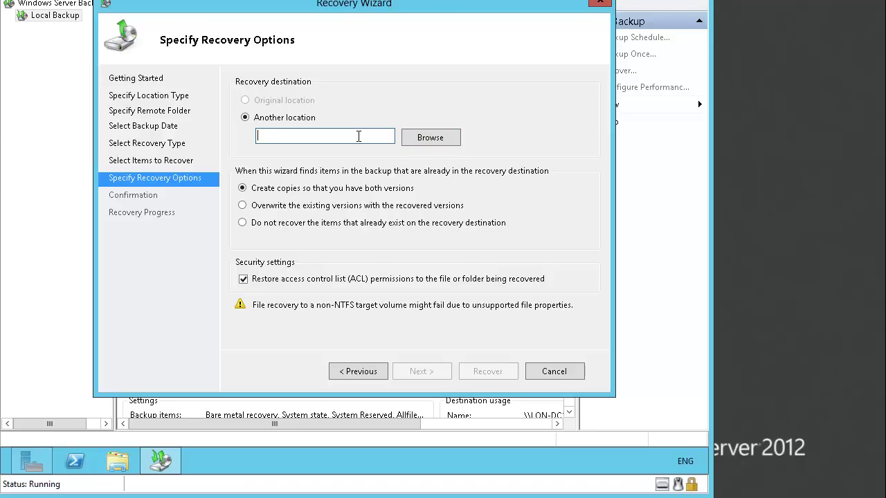
text(C:\)
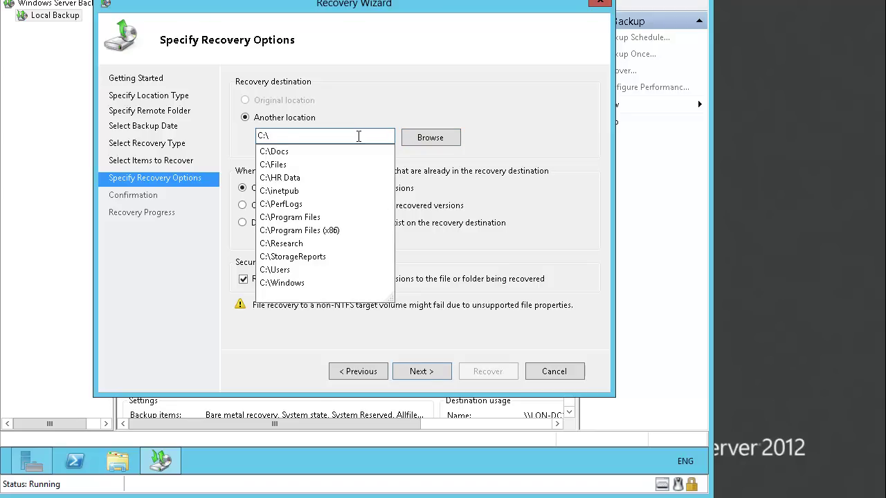
click(520, 119)
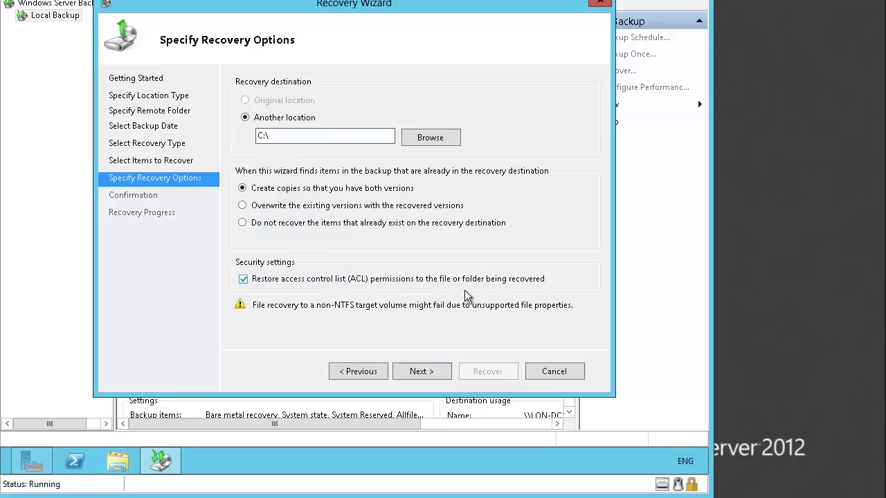
click(423, 371)
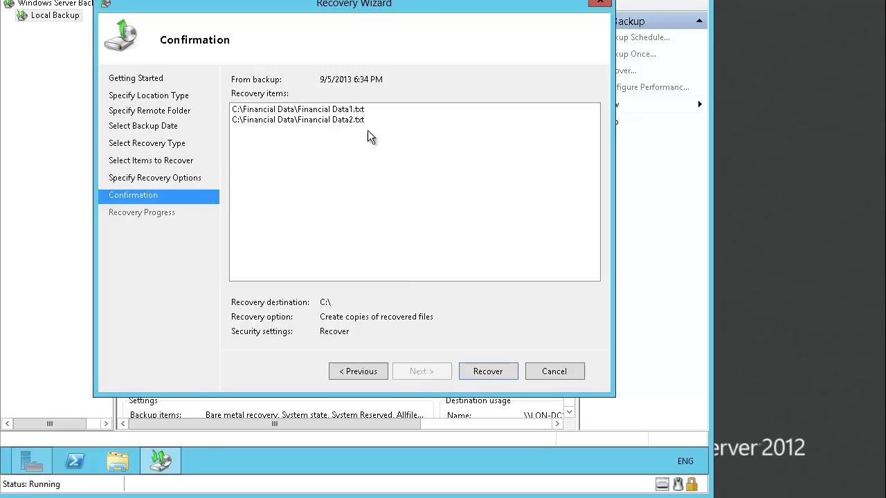
click(483, 370)
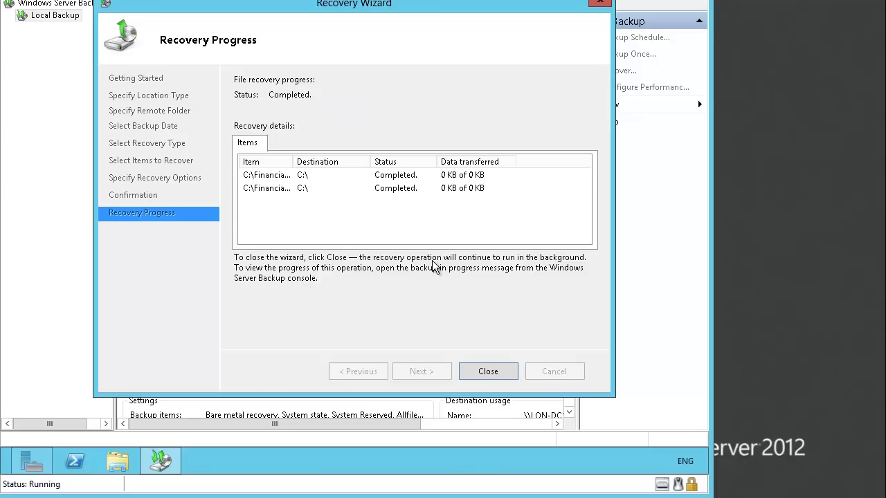
click(482, 371)
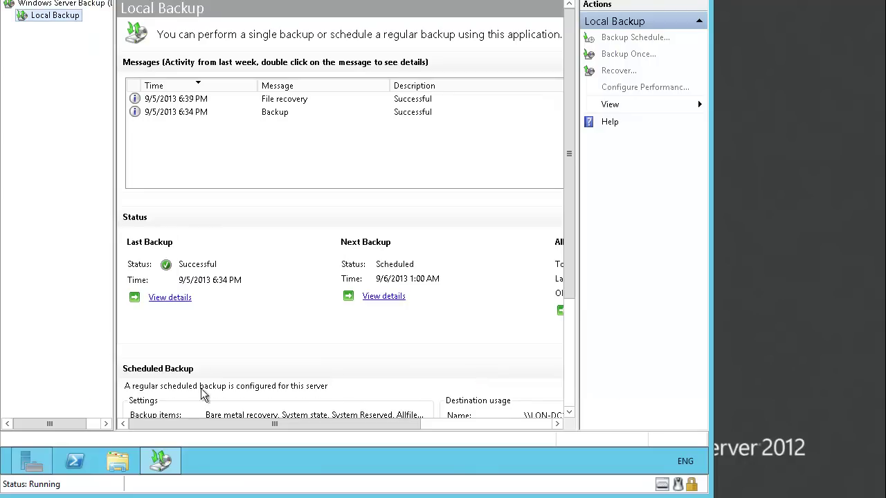
Step: Select Financial Data1.txt and Financial Data2.txt on Local Disk (C:) and delete them
click(129, 462)
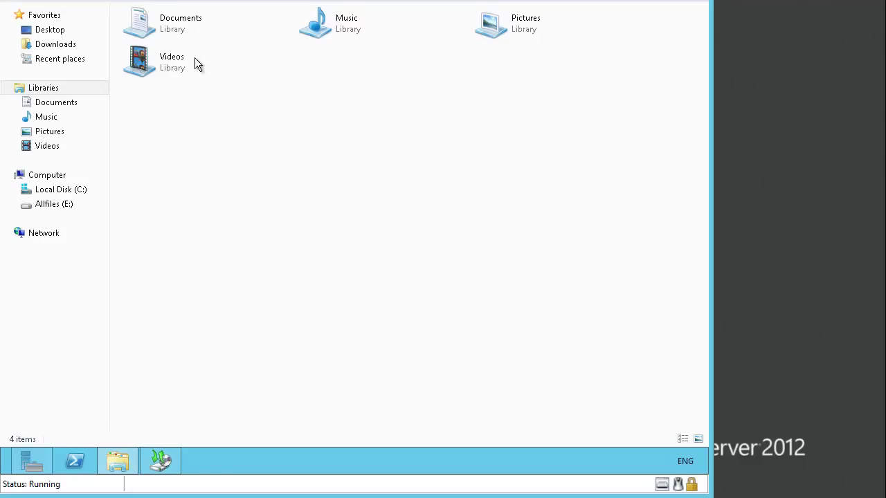
click(62, 191)
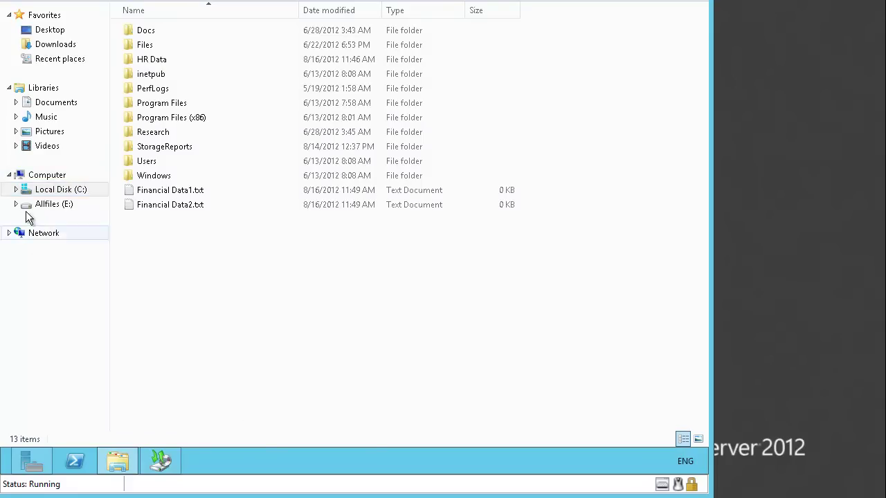
click(166, 194)
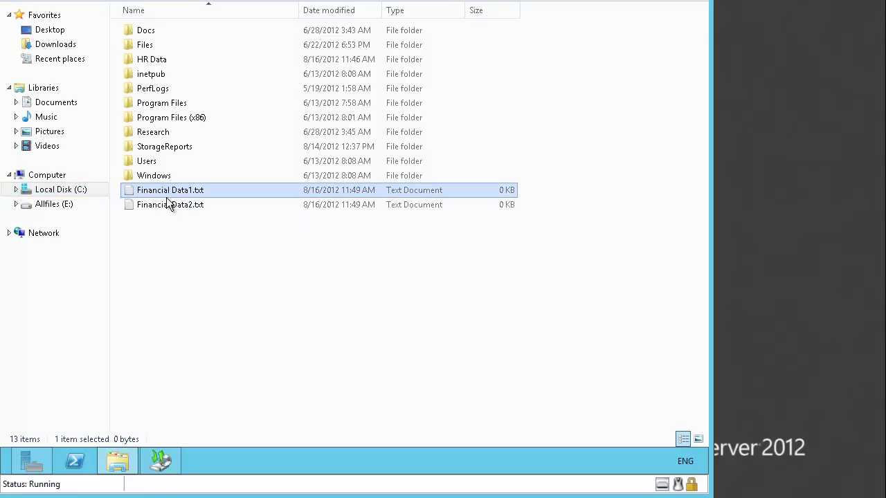
click(168, 202)
click(168, 194)
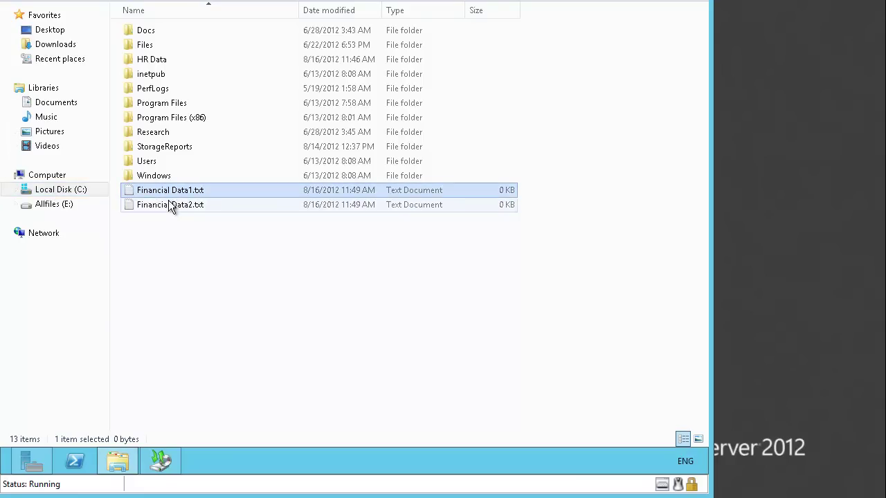
click(173, 203)
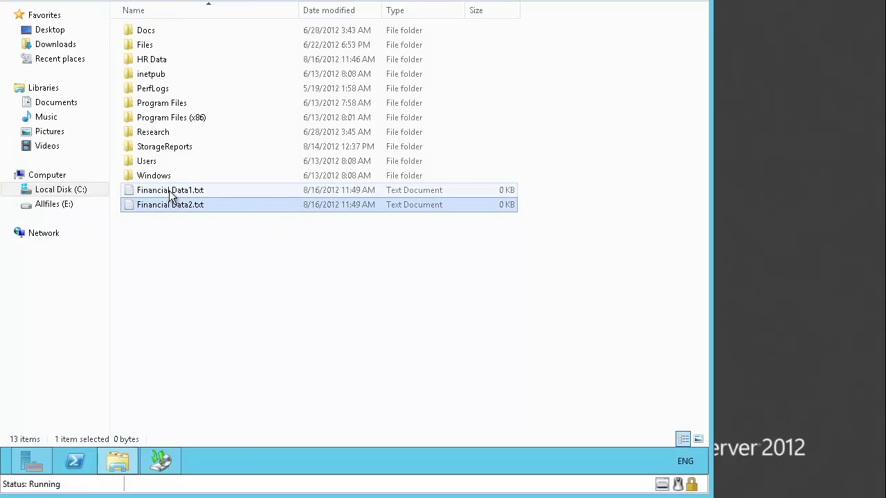
click(171, 195)
click(170, 207)
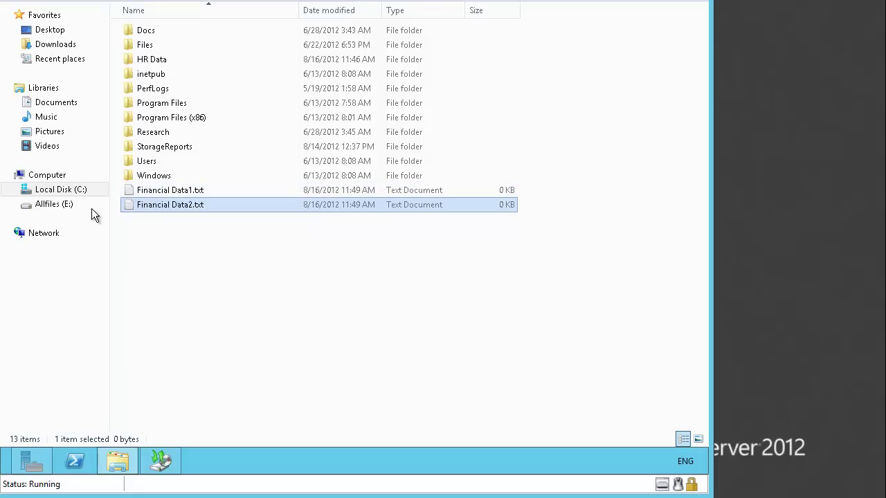
key(Up)
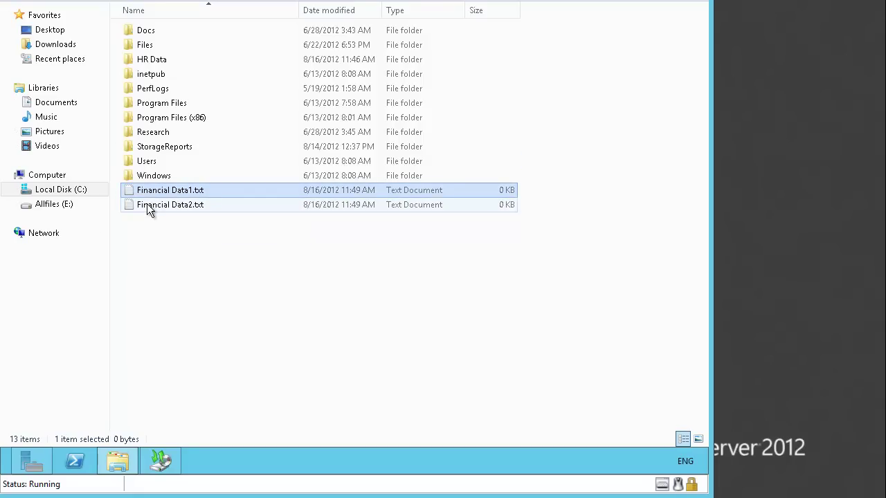
shift+click(148, 206)
key(Delete)
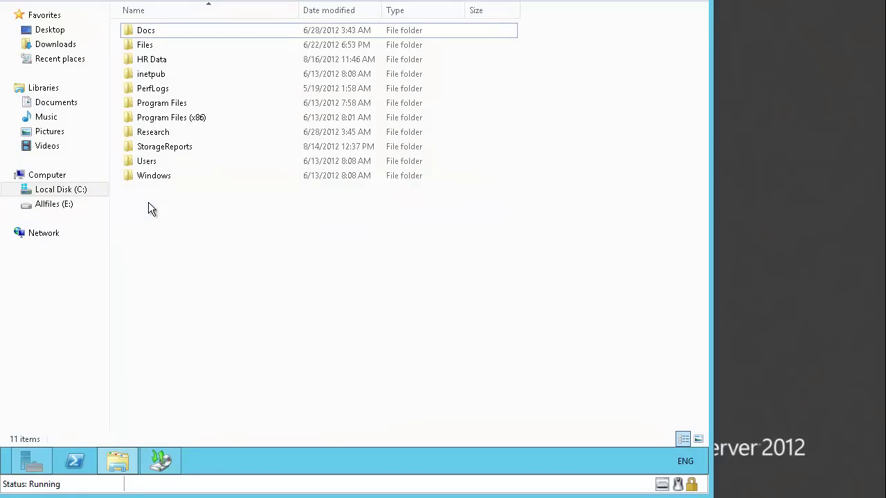
Step: Start a new recovery from the remote shared folder \\LON-DC1\Backup
click(153, 457)
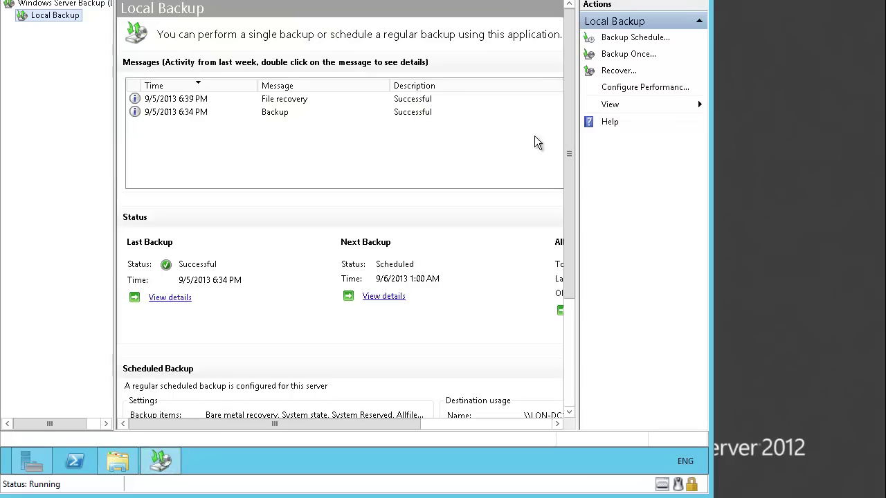
click(618, 72)
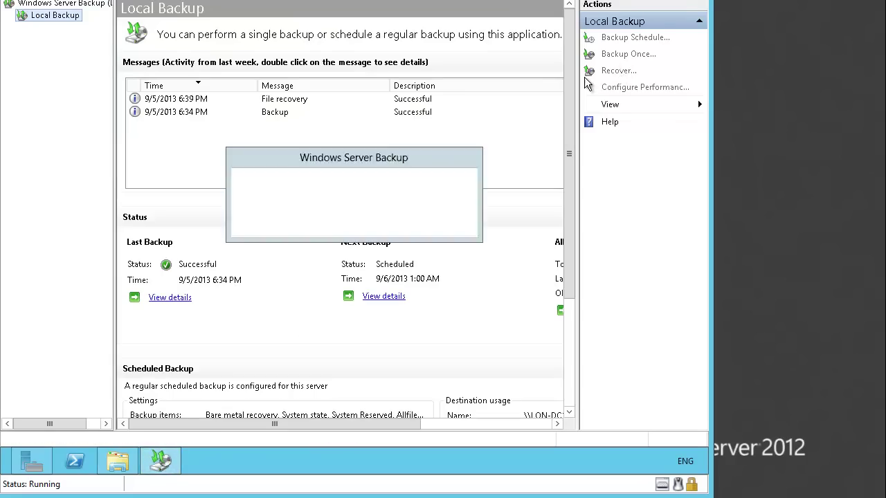
click(311, 145)
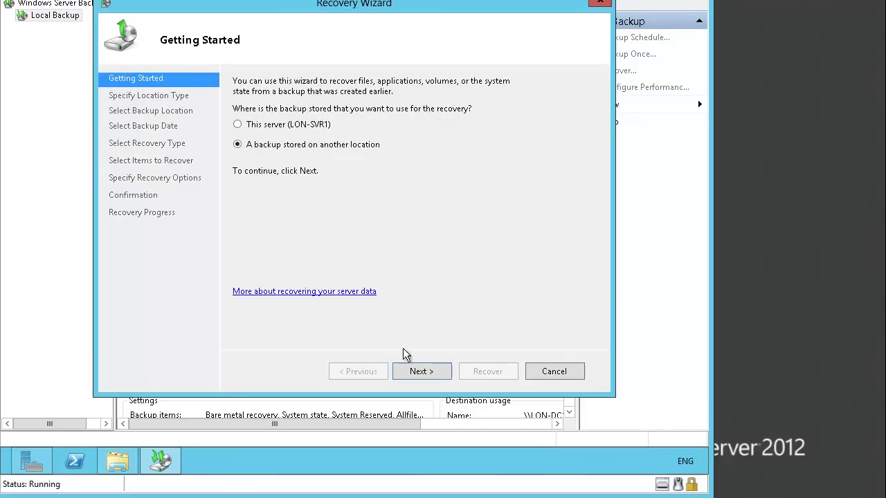
click(421, 370)
click(310, 132)
click(423, 372)
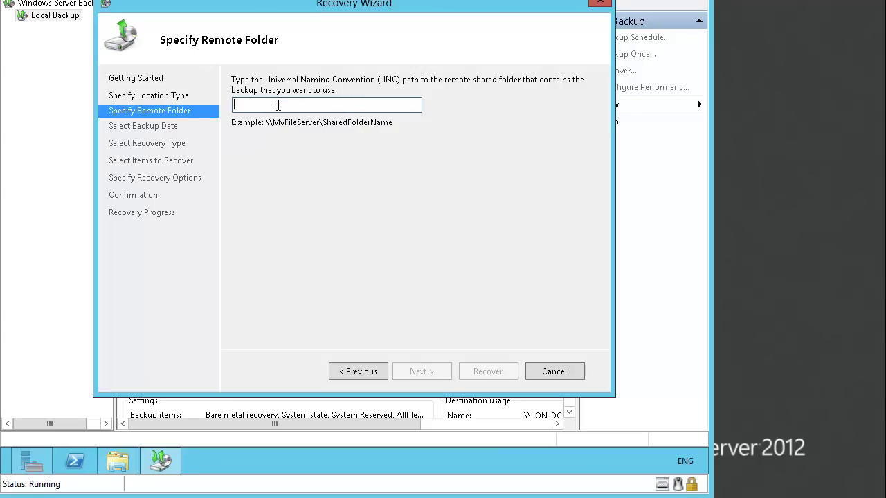
text(\\)
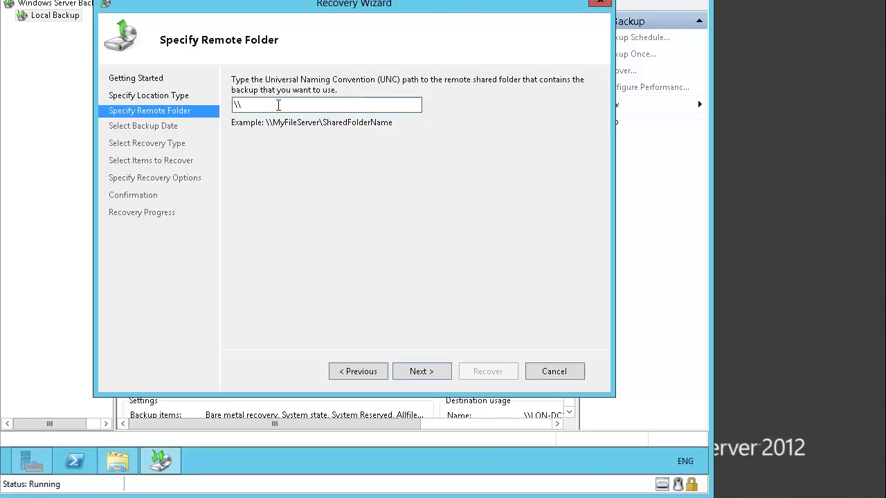
text(LON-DC1\Backup)
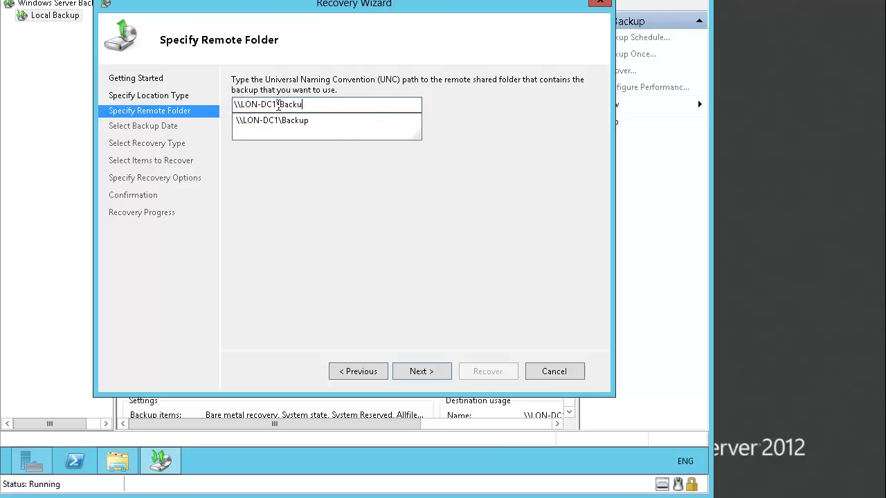
click(418, 368)
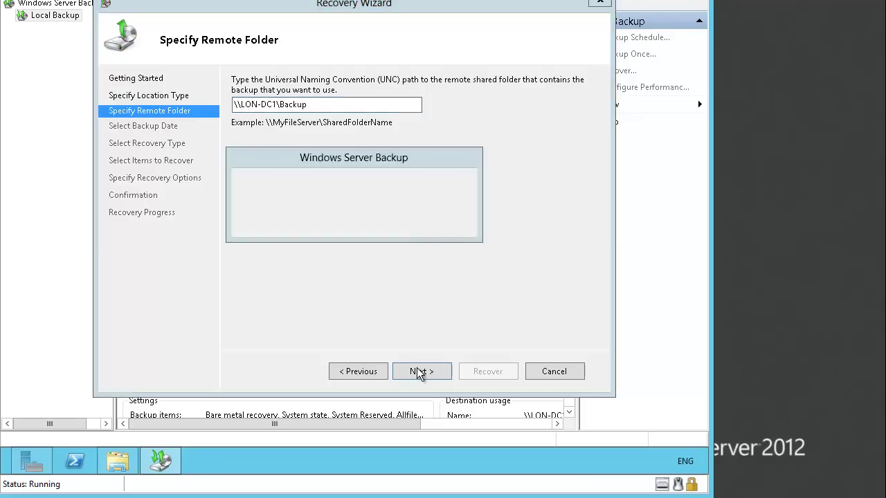
Step: Accept the 9/5/2013 backup, choose files and folders, and select Financial Data on Local disk (C:)
click(425, 372)
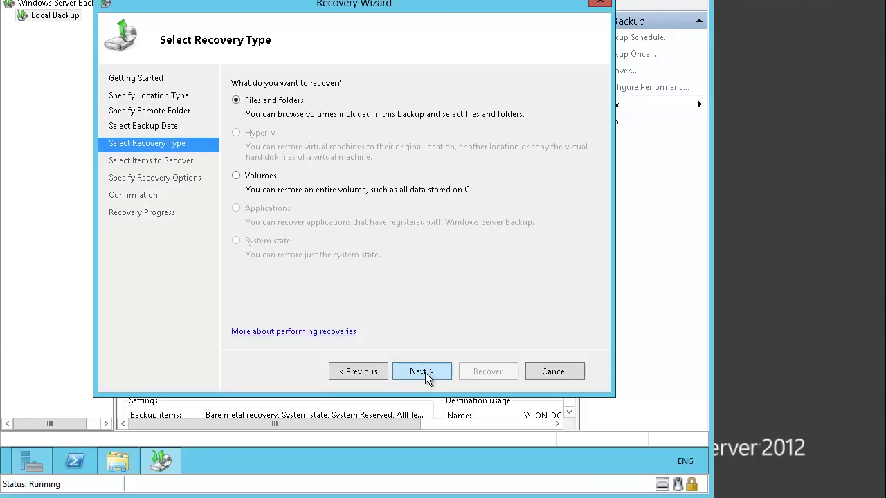
click(424, 372)
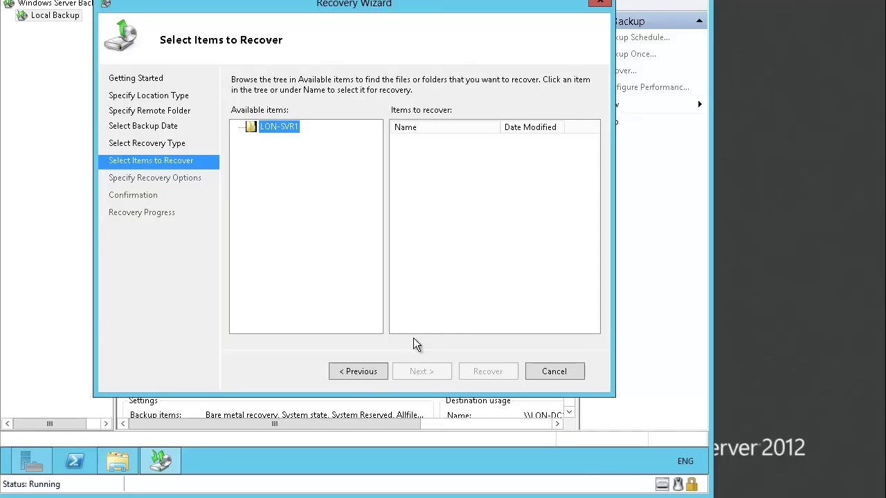
click(239, 128)
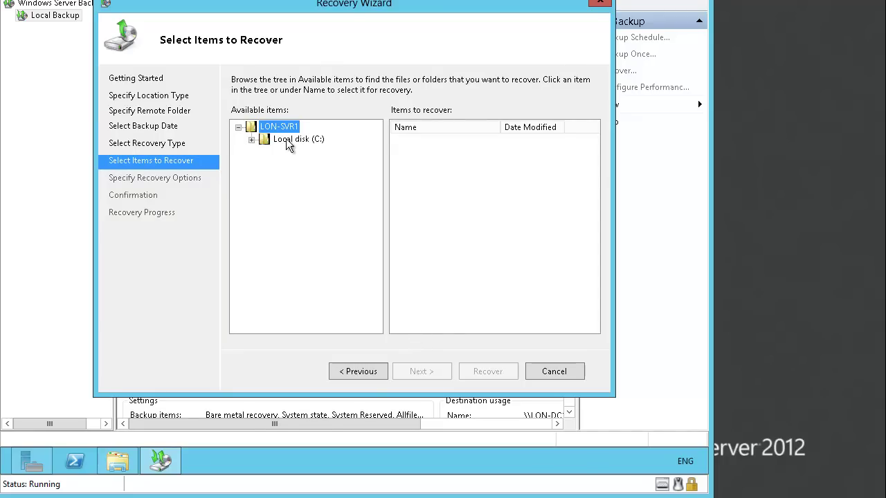
click(289, 141)
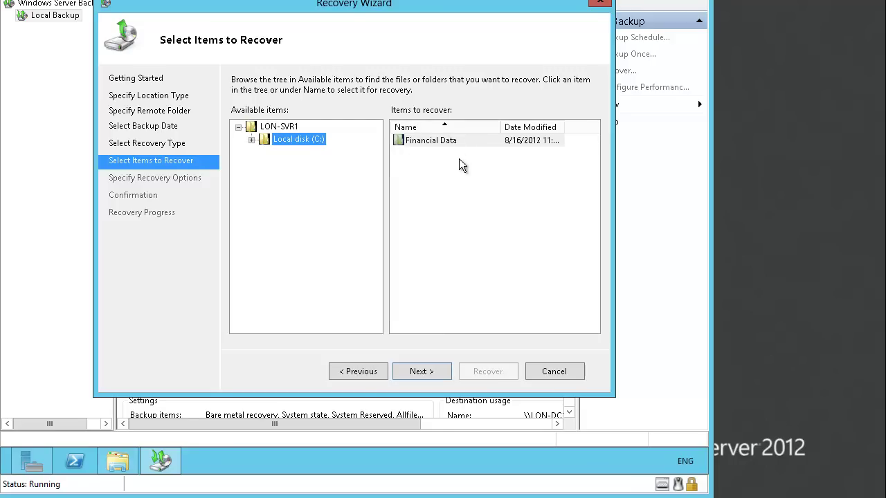
click(433, 370)
Step: Set C:\ as the destination and start restoring the Financial Data folder
click(317, 137)
text(C:\)
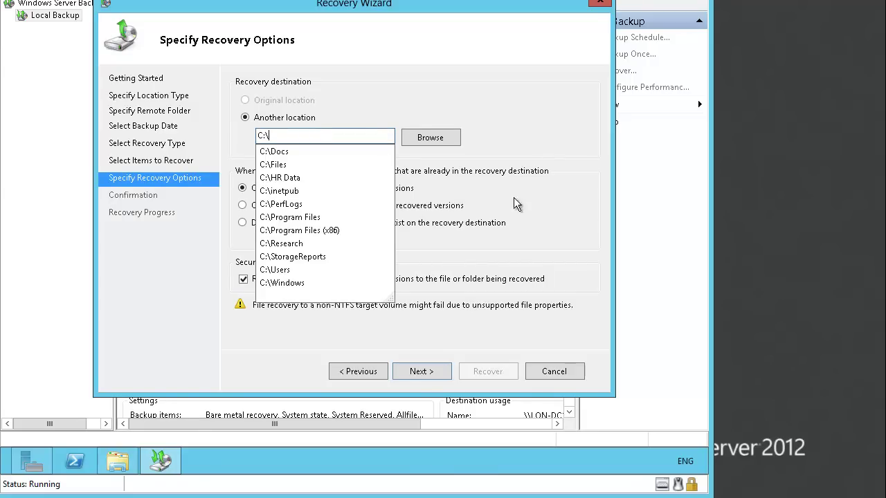
click(423, 372)
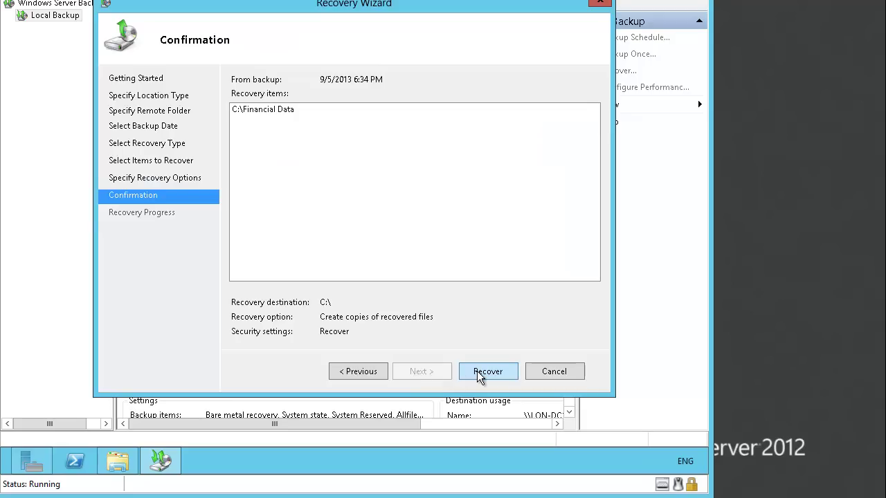
click(477, 371)
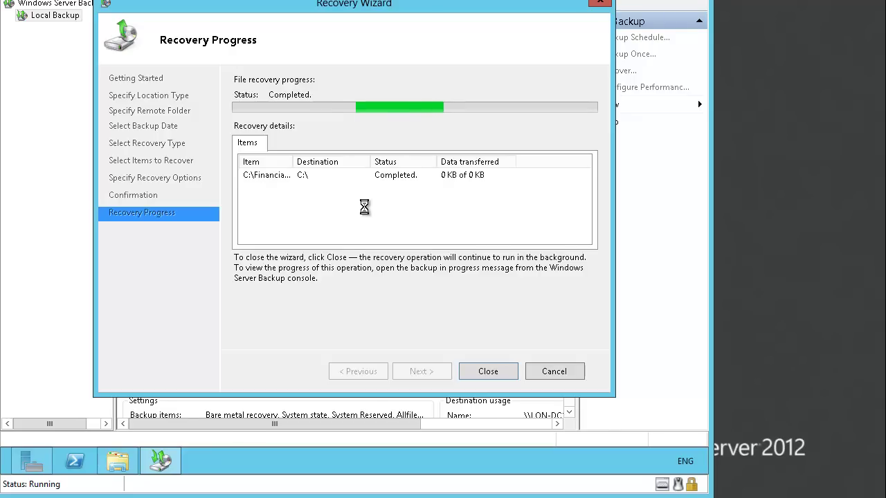
Step: Confirm C:\Financial Data was restored with Financial Data1.txt and Financial Data2.txt inside
click(500, 371)
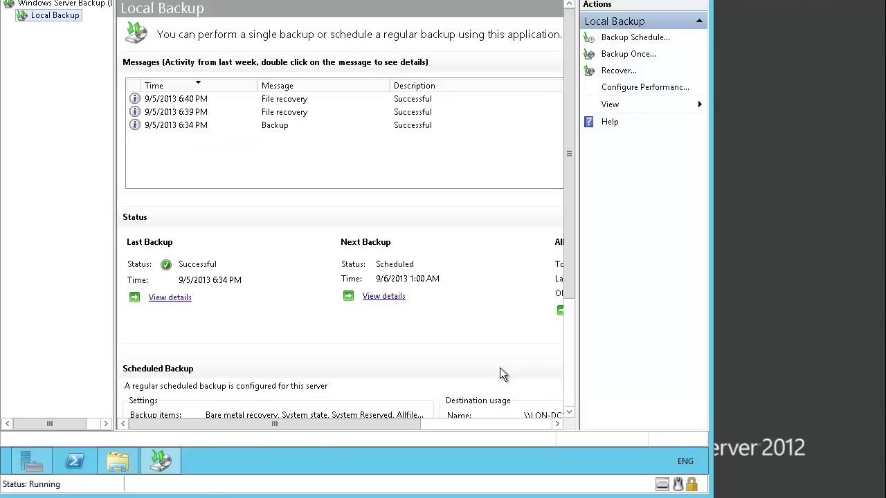
click(117, 462)
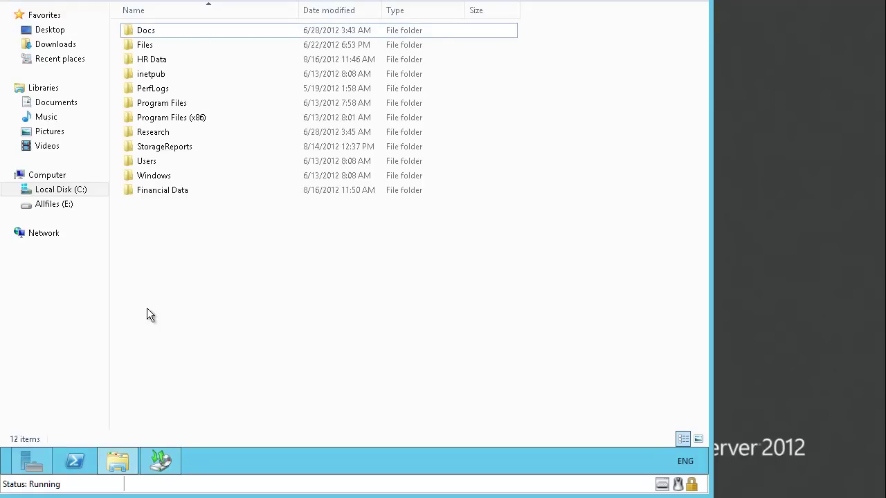
double_click(148, 193)
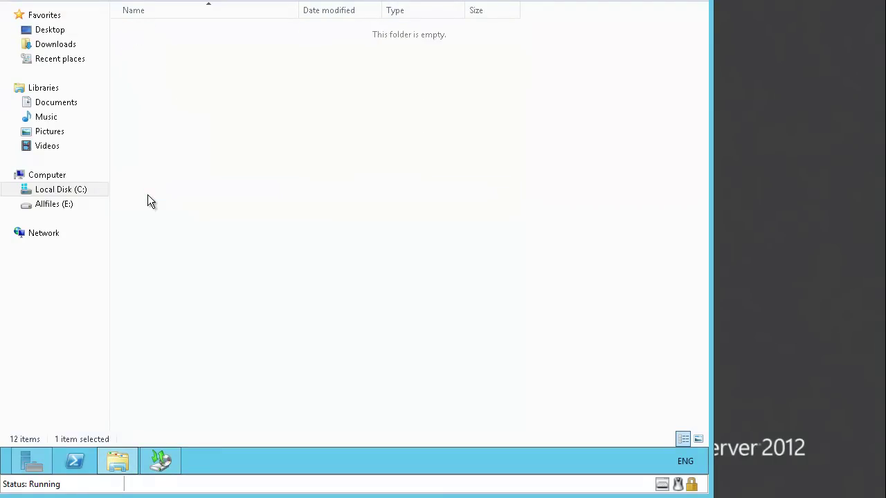
click(23, 3)
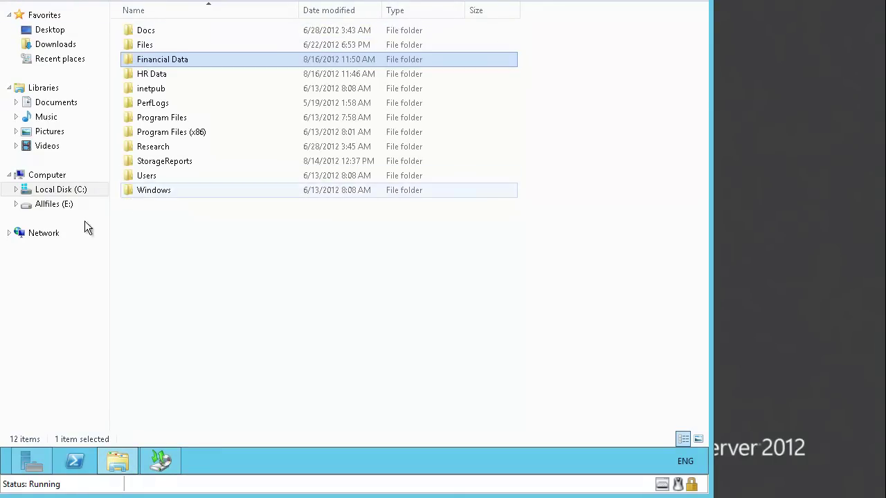